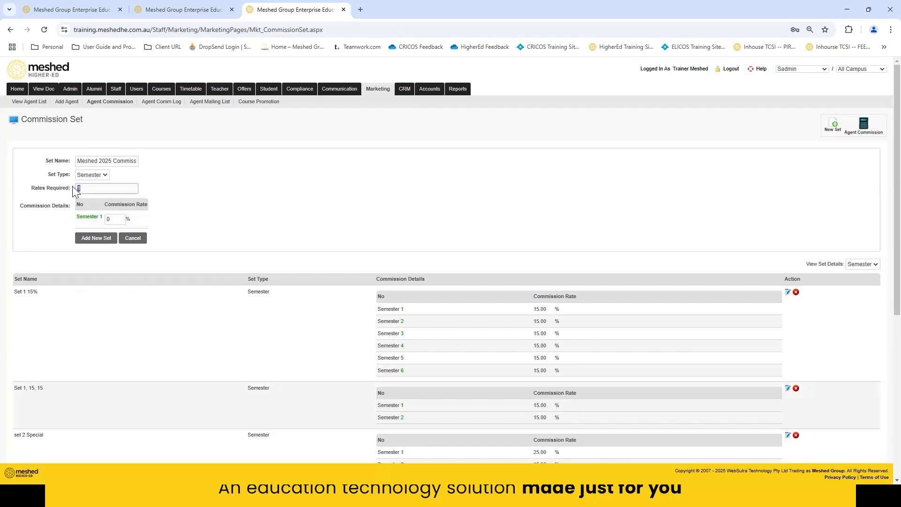
# Set the rates required to 4 and enter commission rates of 30, 20, 10 and 10% for Semesters 1 to 4.
pyautogui.write('4')
pyautogui.click(218, 190)
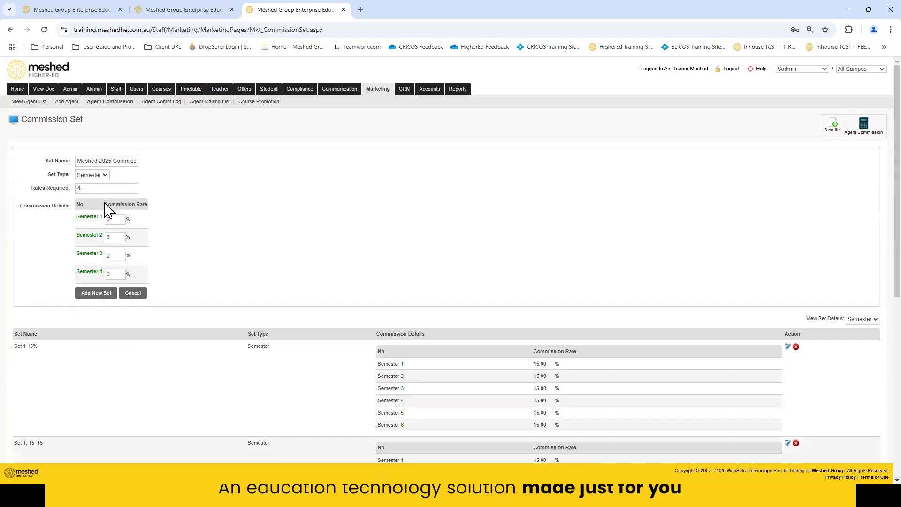
pyautogui.doubleClick(107, 220)
pyautogui.write('30')
pyautogui.click(116, 238)
pyautogui.doubleClick(115, 254)
pyautogui.write('10')
pyautogui.click(115, 273)
pyautogui.doubleClick(120, 273)
pyautogui.write('10')
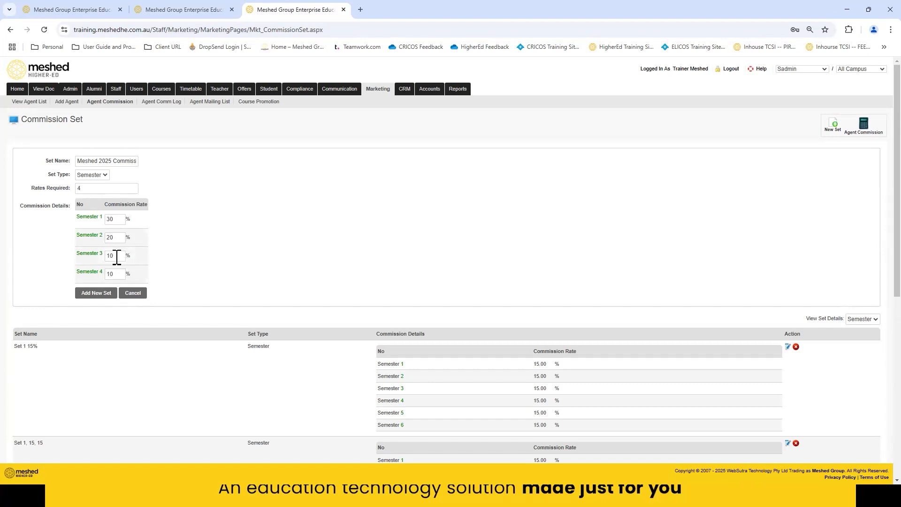
# Add the semester-based set and check its entry in the commission set list.
pyautogui.click(96, 293)
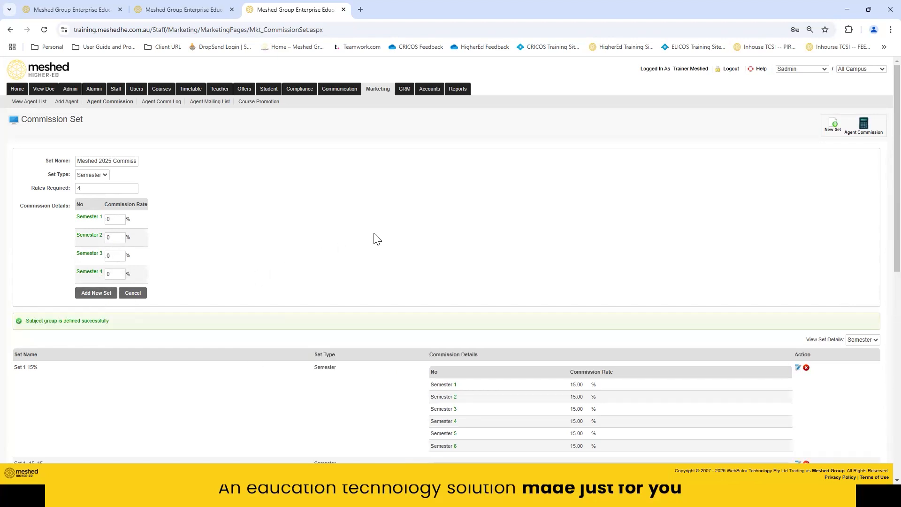
pyautogui.scroll(-9, 374, 233)
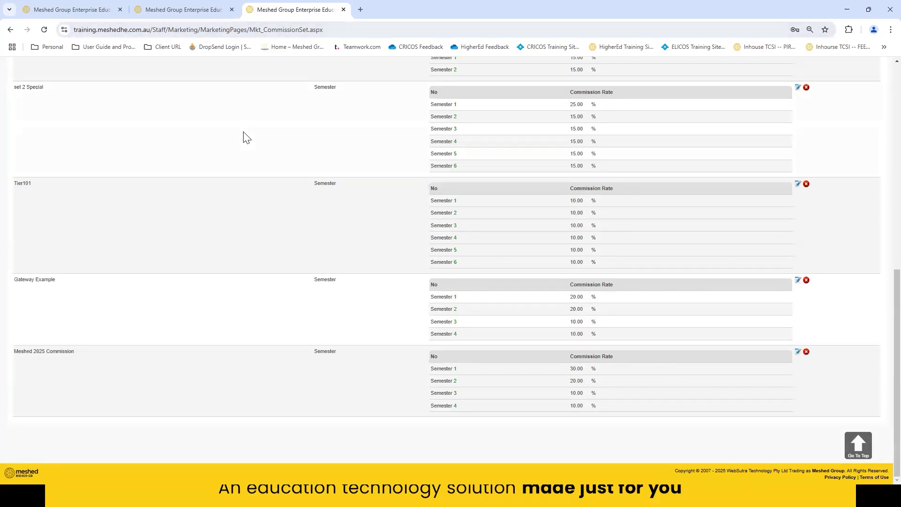
pyautogui.scroll(10, 243, 137)
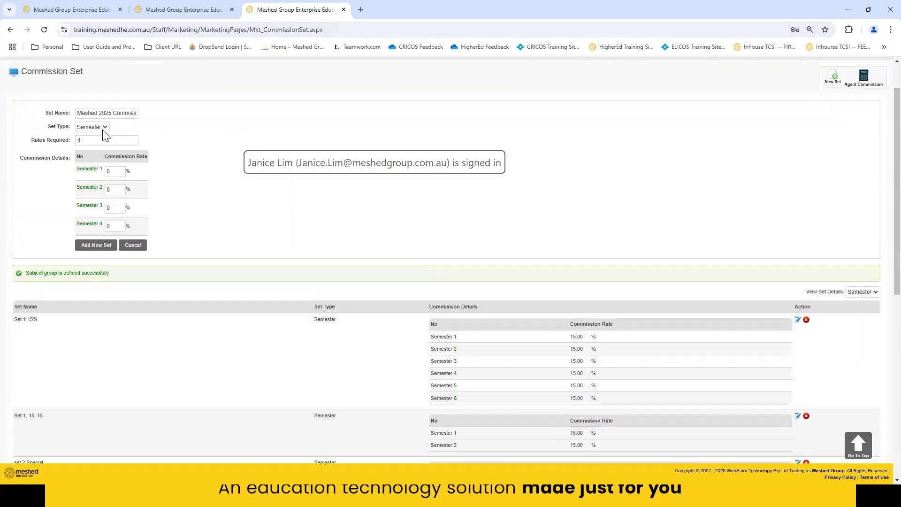
# Change the set type to Subject, keeping four rates required.
pyautogui.click(99, 149)
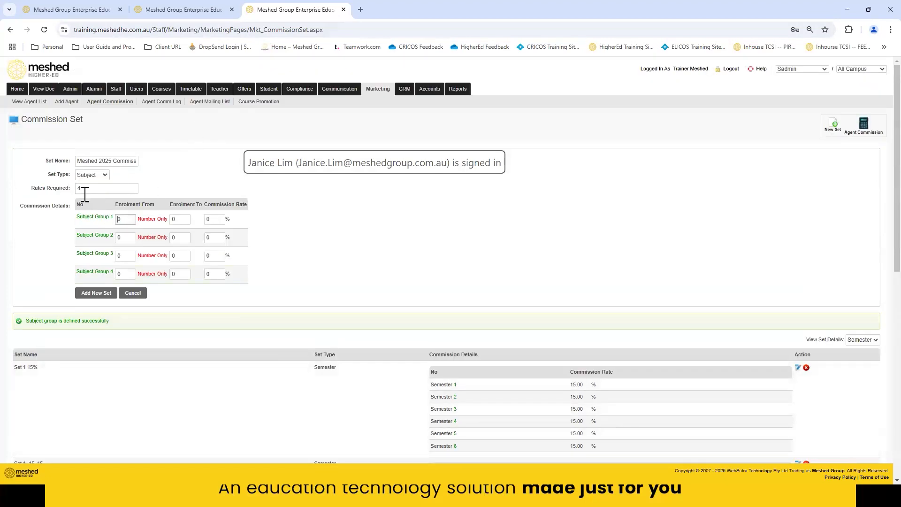
pyautogui.click(119, 220)
pyautogui.click(91, 188)
pyautogui.hotkey('ctrl', 'a')
pyautogui.click(342, 221)
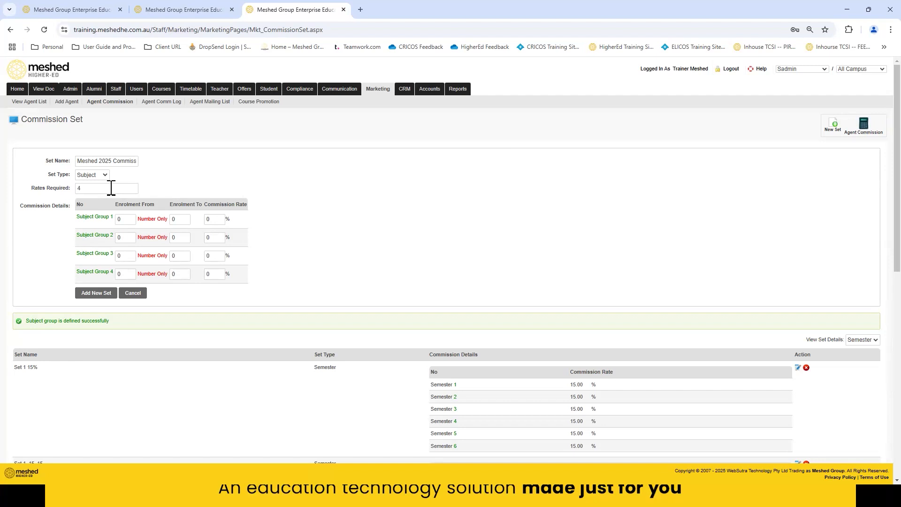
# Define Subject Group 1 as enrolments 1 to 5 with a commission rate of 30%.
pyautogui.moveTo(126, 219); pyautogui.dragTo(116, 219)
pyautogui.write('1')
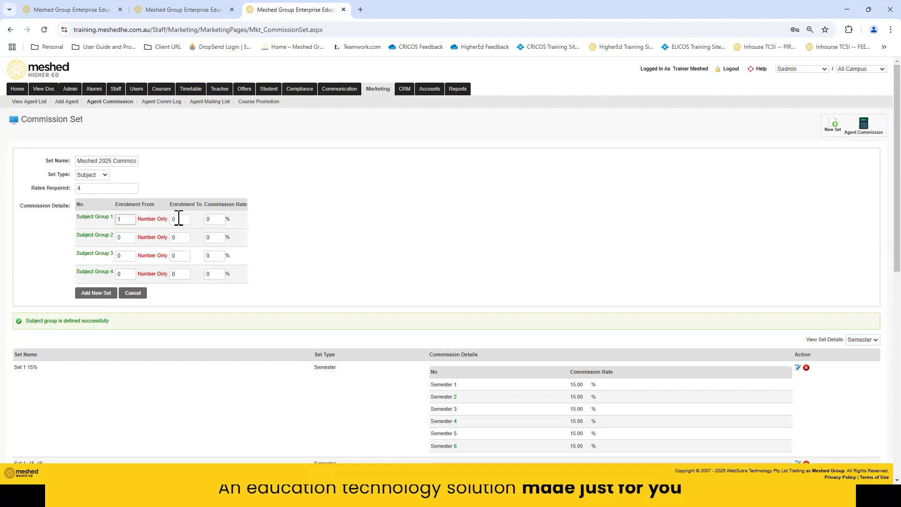
pyautogui.press('Tab')
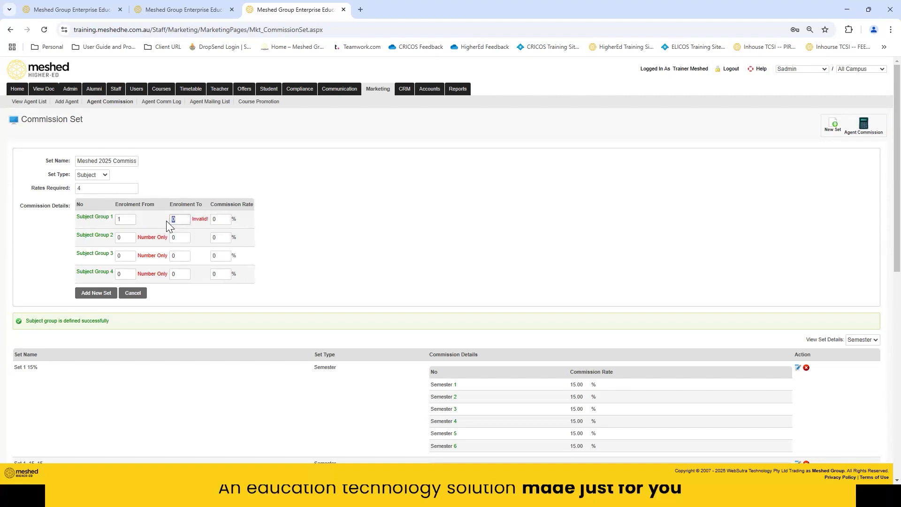
pyautogui.write('5')
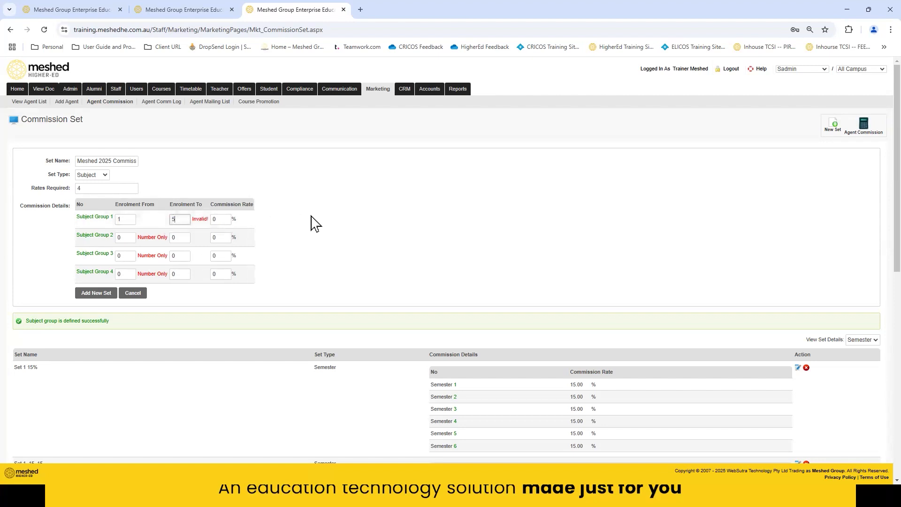
pyautogui.click(211, 221)
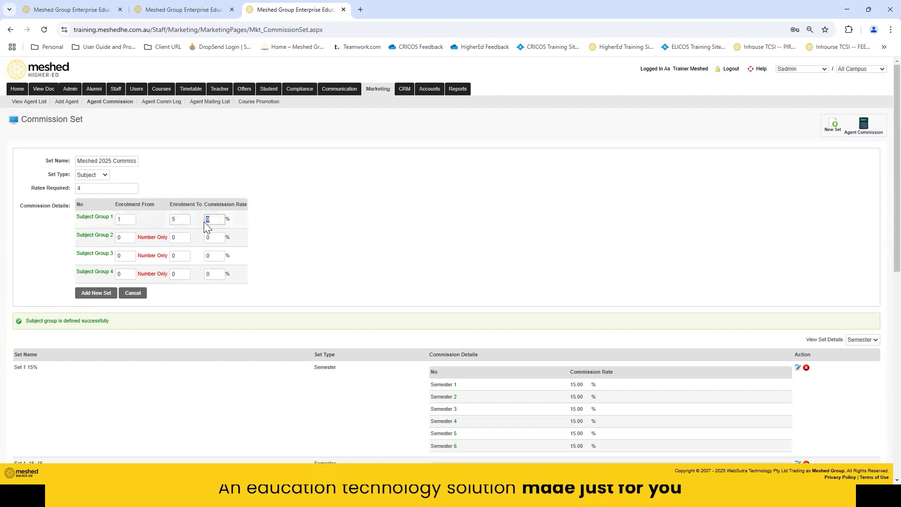
pyautogui.write('30')
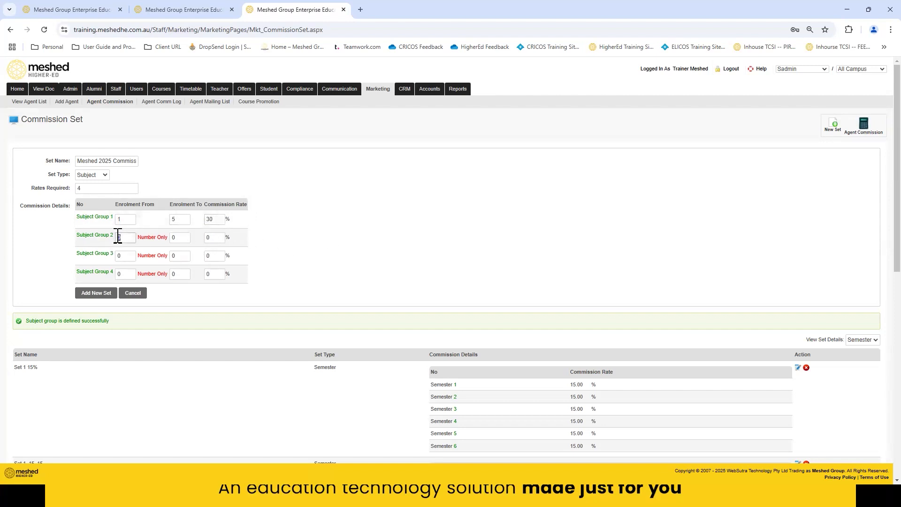
# Define Subject Group 2 as enrolments 6 to 15 with a commission rate of 20%.
pyautogui.write('6')
pyautogui.click(177, 238)
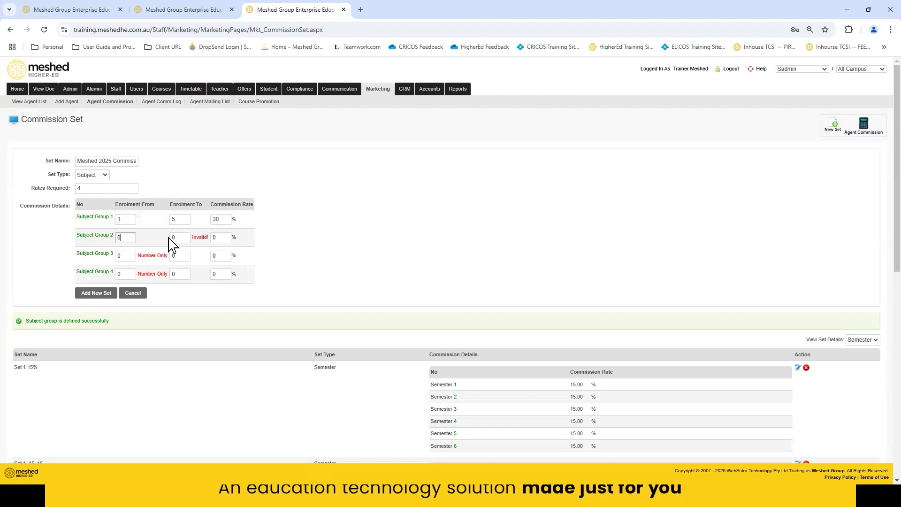
pyautogui.click(182, 239)
pyautogui.write('15')
pyautogui.click(225, 238)
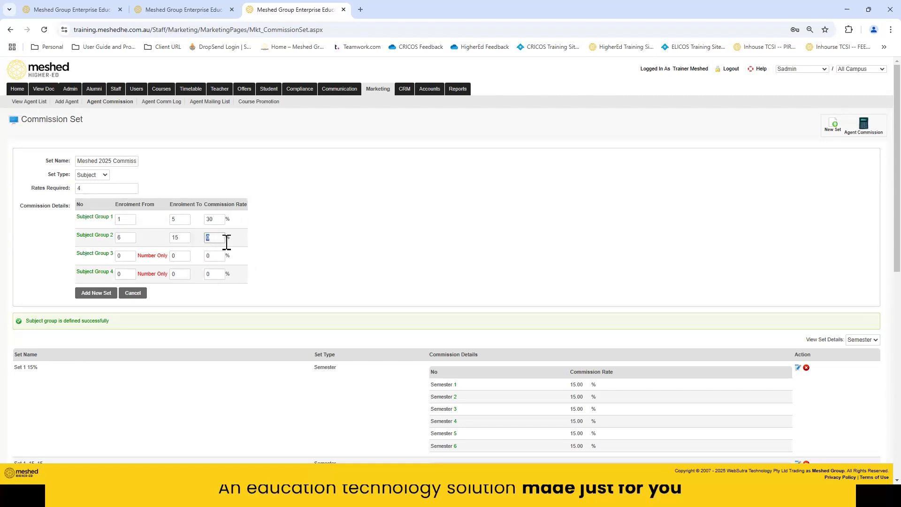
pyautogui.write('20')
# Define Subject Group 3 as enrolments 16 to 25 with a commission rate of 10%.
pyautogui.click(126, 255)
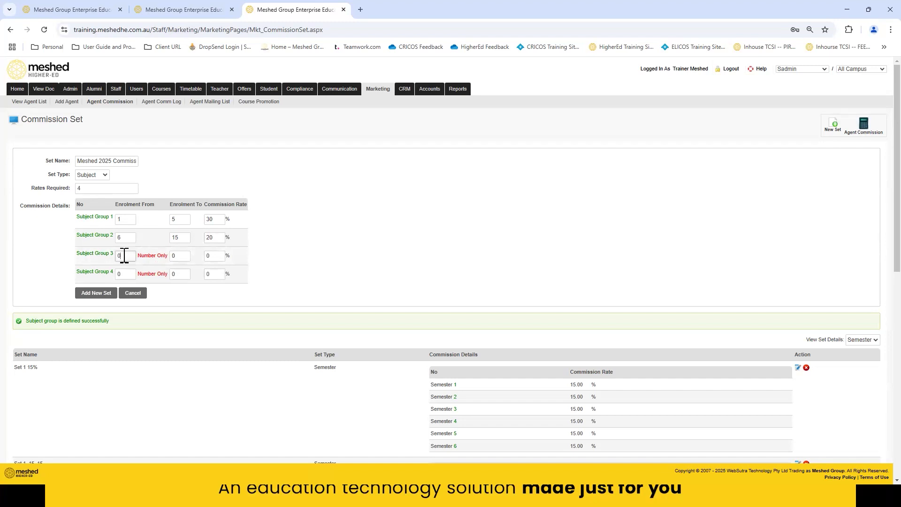
pyautogui.moveTo(116, 256); pyautogui.dragTo(134, 255)
pyautogui.write('16')
pyautogui.click(188, 256)
pyautogui.write('2')
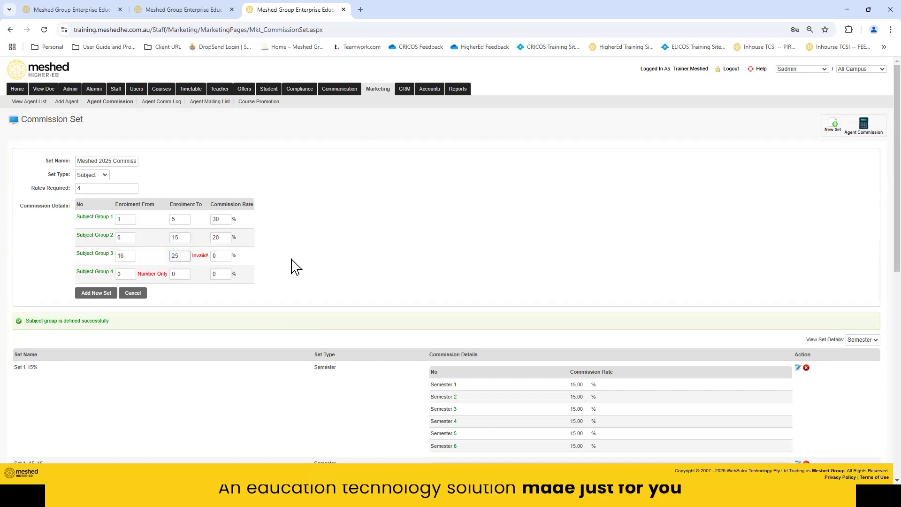
pyautogui.write('5')
pyautogui.doubleClick(215, 255)
pyautogui.write('1')
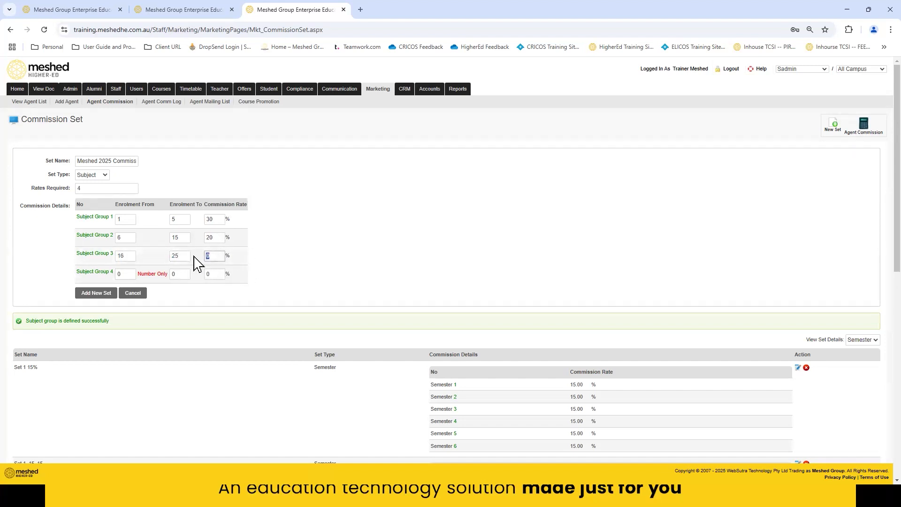
pyautogui.write('0')
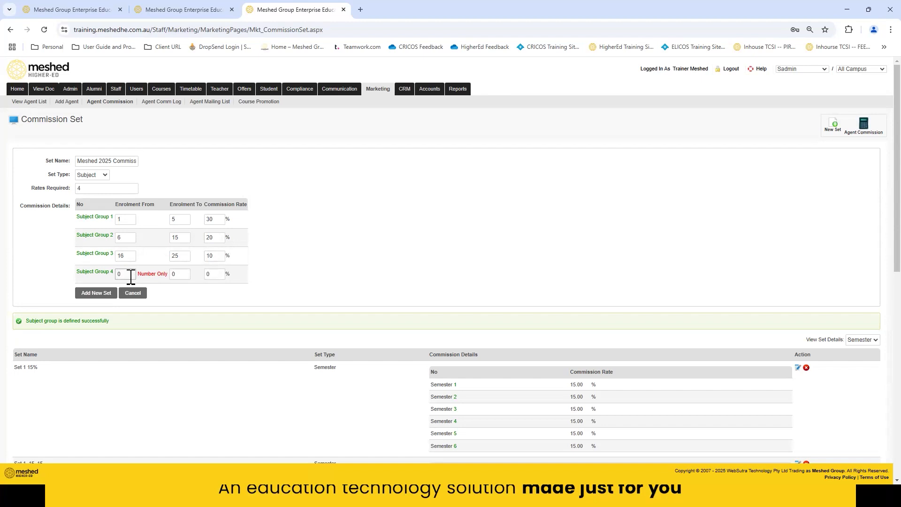
# Set the upper enrolment limit of Subject Group 3 to 20.
pyautogui.click(130, 277)
pyautogui.moveTo(183, 257); pyautogui.dragTo(174, 255)
pyautogui.write('20')
# Define Subject Group 4 as enrolments 21 to 50 with a commission rate of 5%.
pyautogui.moveTo(133, 274); pyautogui.dragTo(107, 272)
pyautogui.write('21')
pyautogui.click(188, 274)
pyautogui.doubleClick(160, 274)
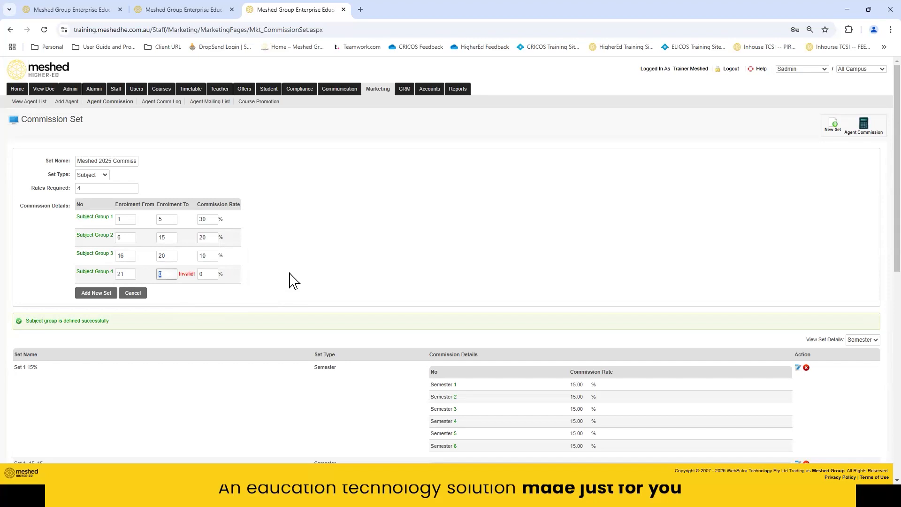
pyautogui.write('50')
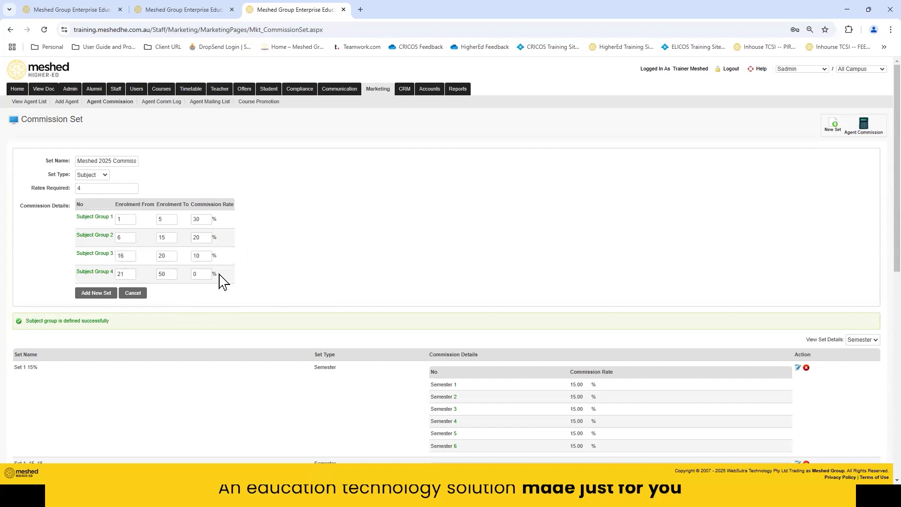
pyautogui.write('5')
pyautogui.click(347, 263)
# Name the set "Meshed 2025 Commission by Subject" and add it as a new set.
pyautogui.click(95, 296)
pyautogui.click(129, 161)
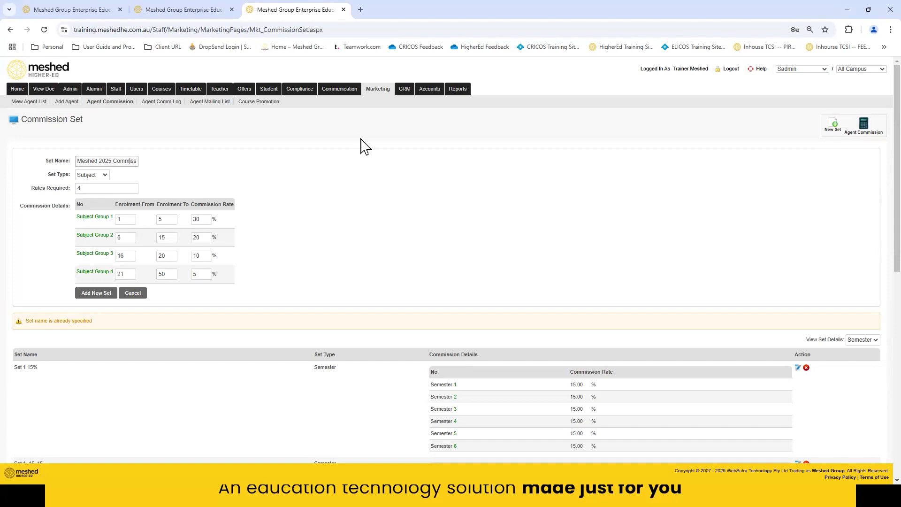
pyautogui.write('ission by Subject')
pyautogui.click(351, 214)
pyautogui.click(105, 296)
# Show set details for all types and examine the new subject-based set in the list.
pyautogui.scroll(-10, 370, 246)
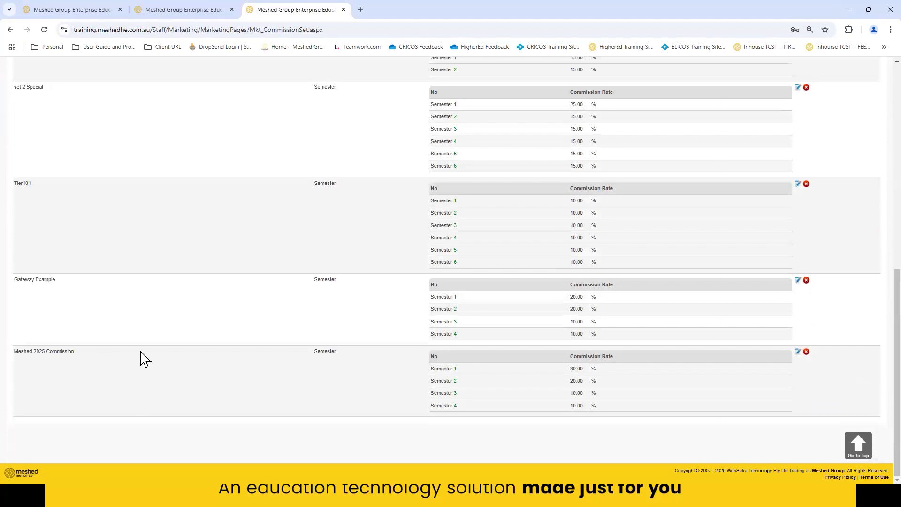
pyautogui.scroll(10, 190, 342)
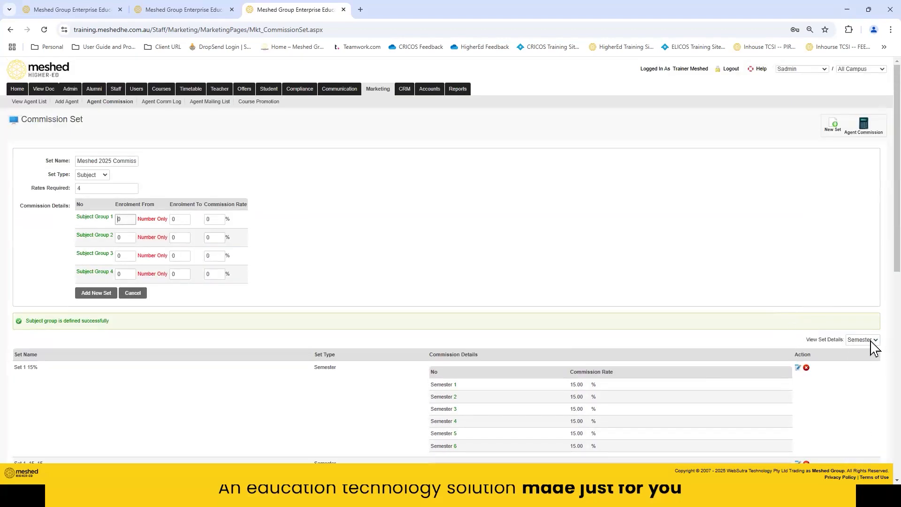
pyautogui.click(871, 342)
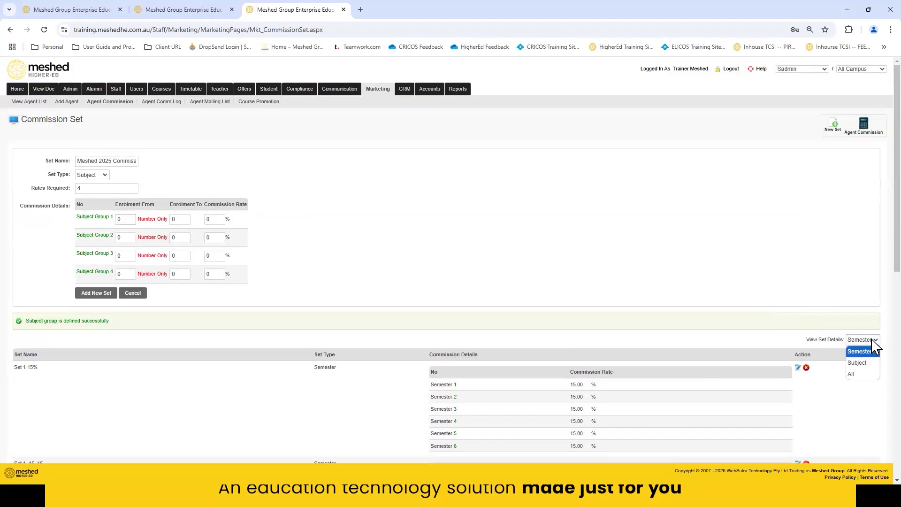
pyautogui.click(867, 374)
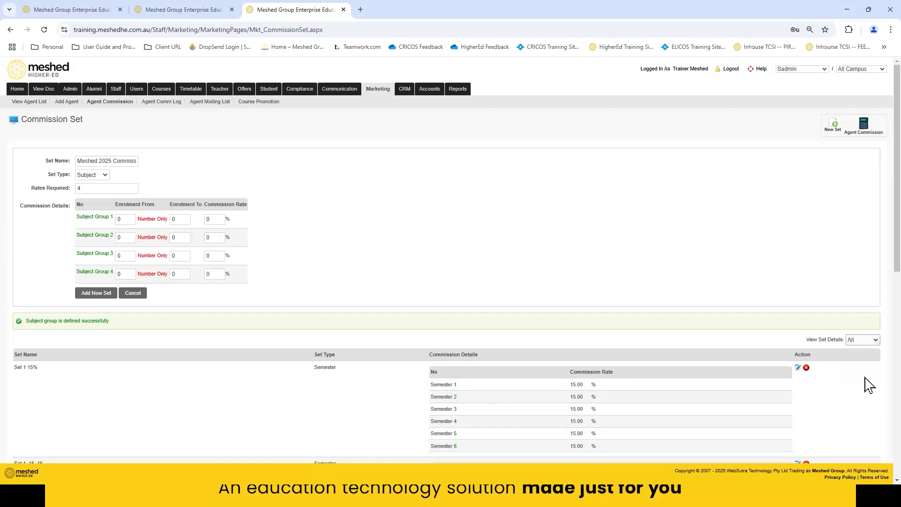
pyautogui.scroll(-10, 685, 305)
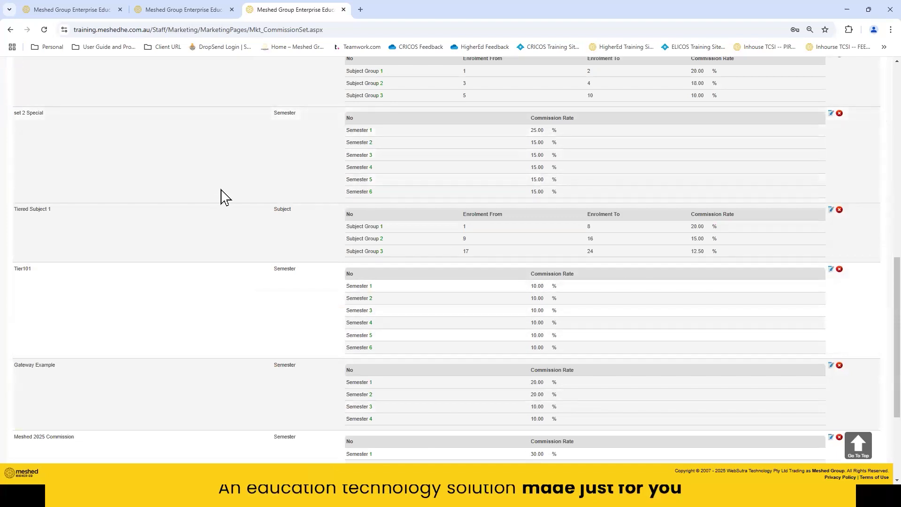
pyautogui.scroll(-4, 221, 193)
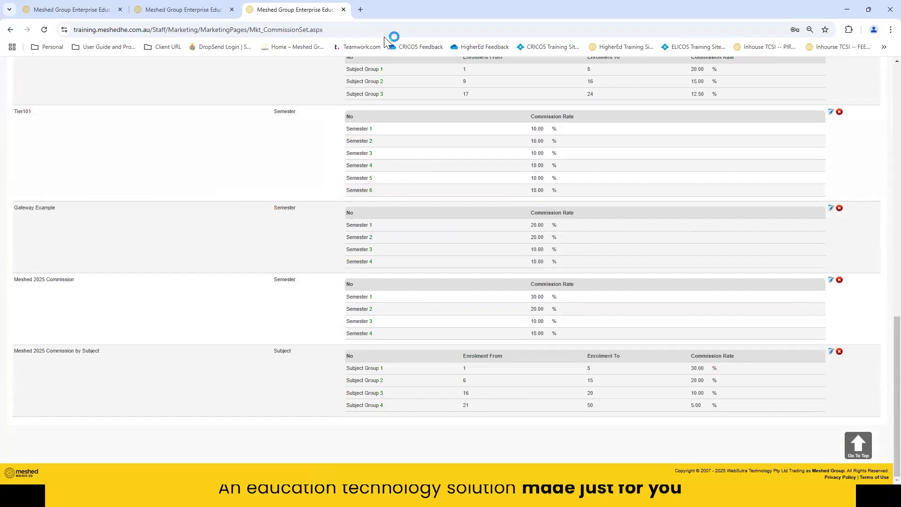
# Open the Agent Commission Set page and look over its form.
pyautogui.scroll(2, 545, 201)
pyautogui.scroll(15, 563, 239)
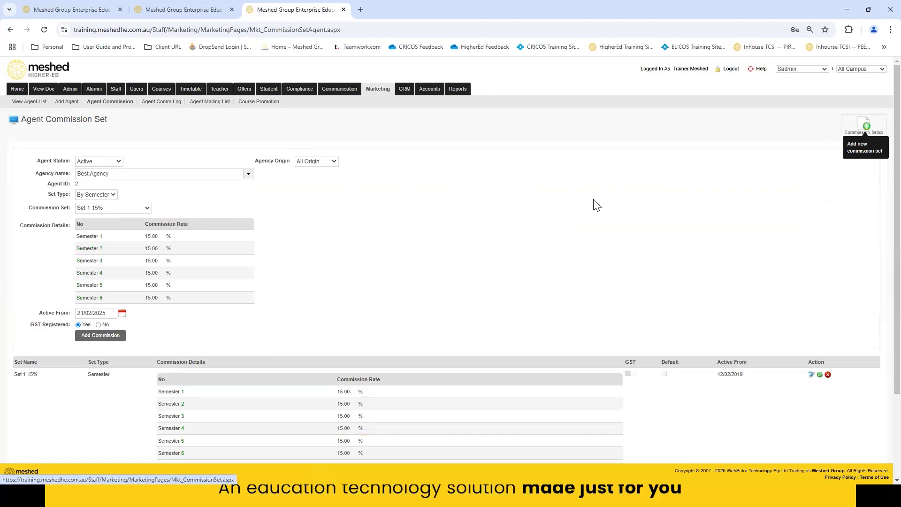
pyautogui.scroll(-2, 393, 222)
pyautogui.scroll(2, 214, 126)
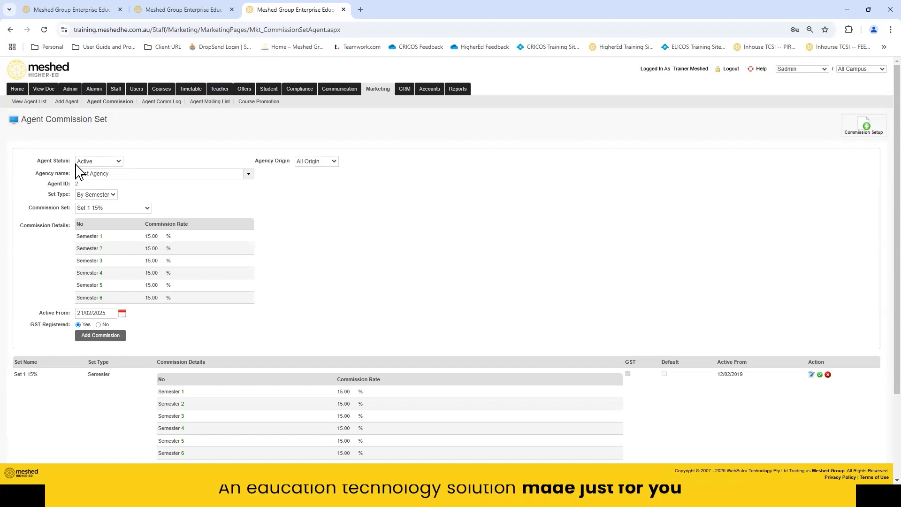
# Filter the agents by status All and view the available agency names.
pyautogui.click(120, 162)
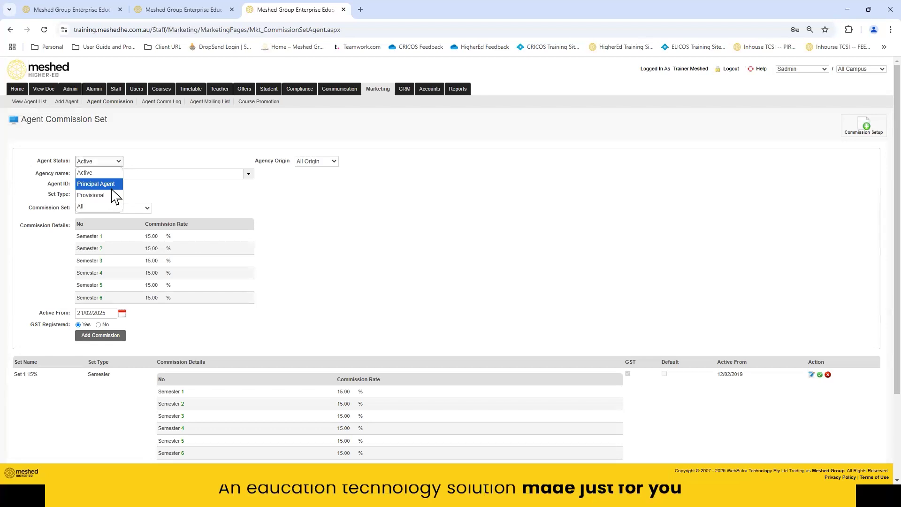
pyautogui.click(103, 207)
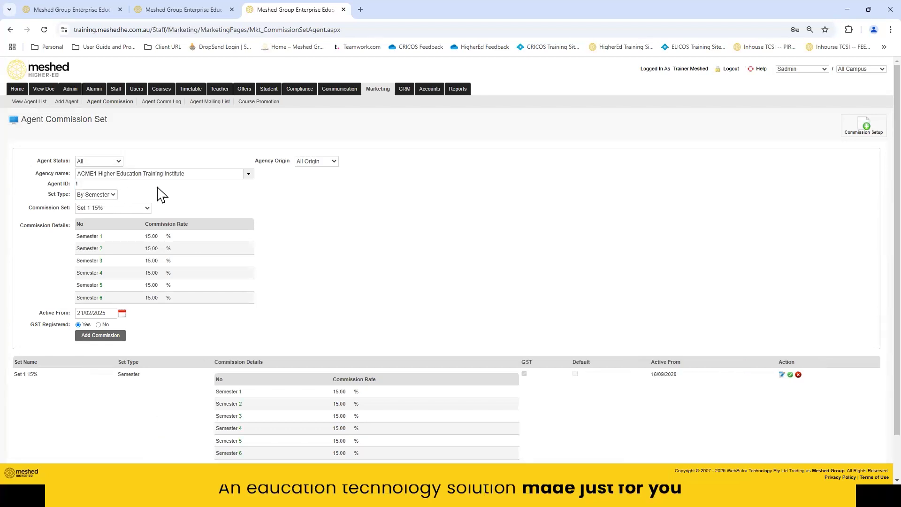
pyautogui.scroll(-1, 384, 242)
pyautogui.scroll(1, 384, 242)
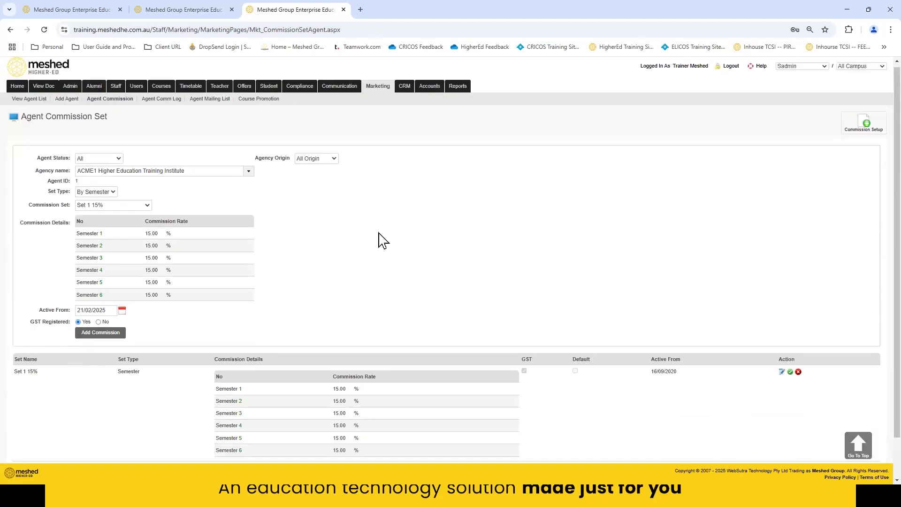
pyautogui.click(248, 174)
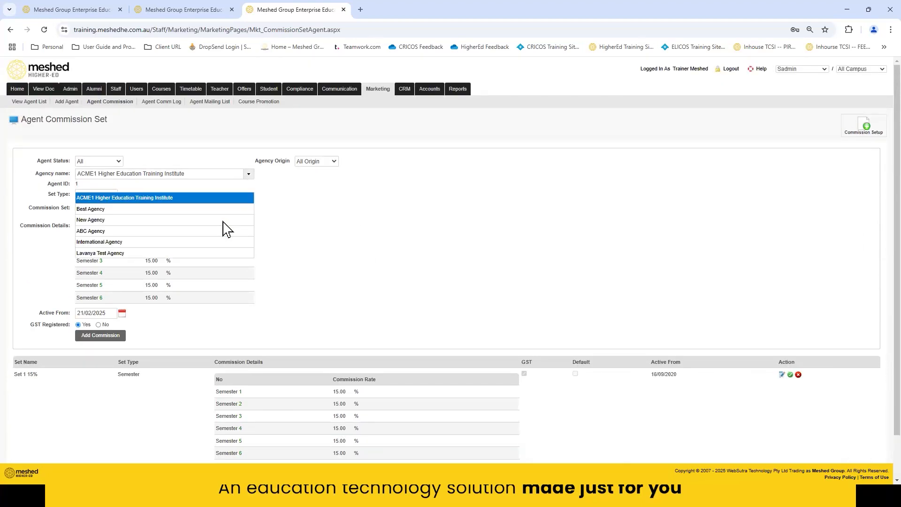
pyautogui.click(383, 236)
# Filter the agents by status Active, view the agency names, and keep the agency origin at All Origin.
pyautogui.click(115, 161)
pyautogui.click(101, 174)
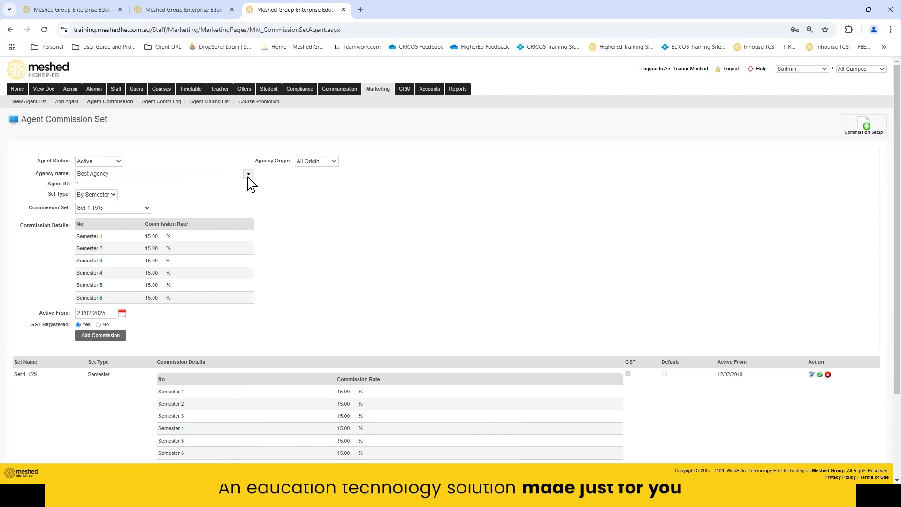
pyautogui.click(249, 174)
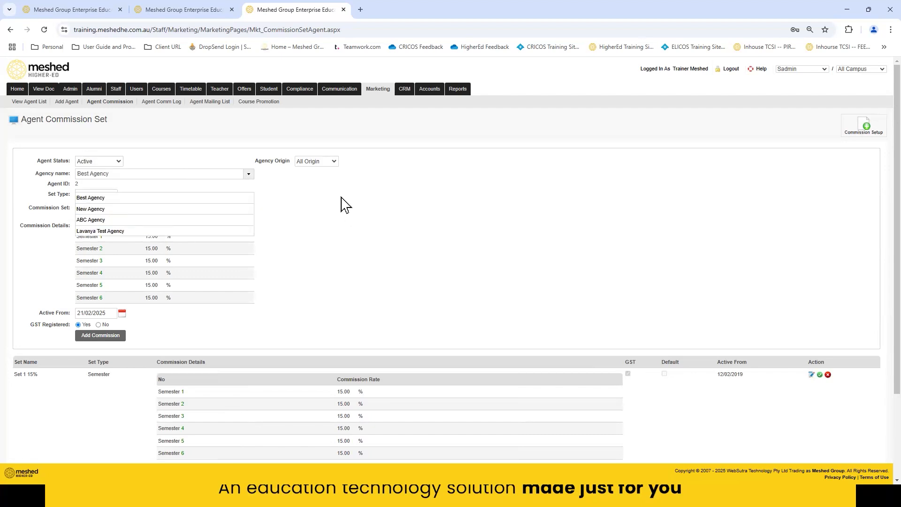
pyautogui.click(334, 163)
pyautogui.click(334, 161)
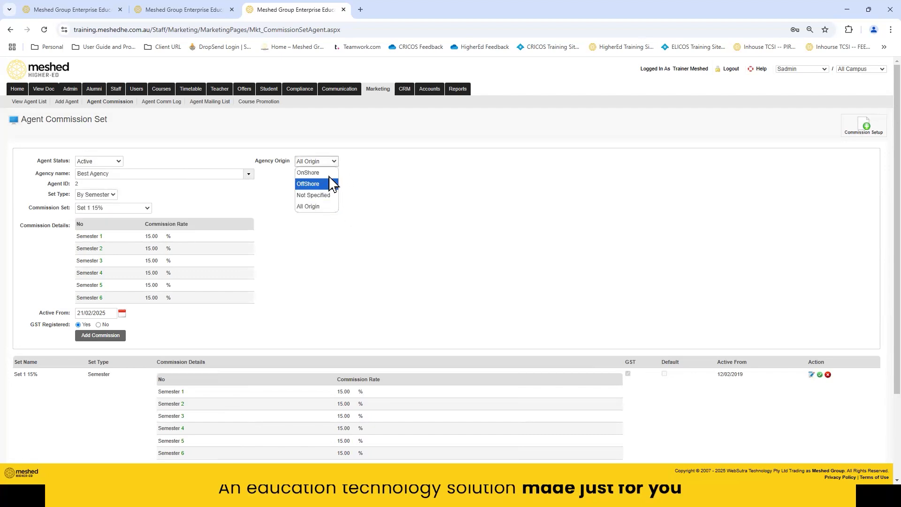
pyautogui.click(328, 209)
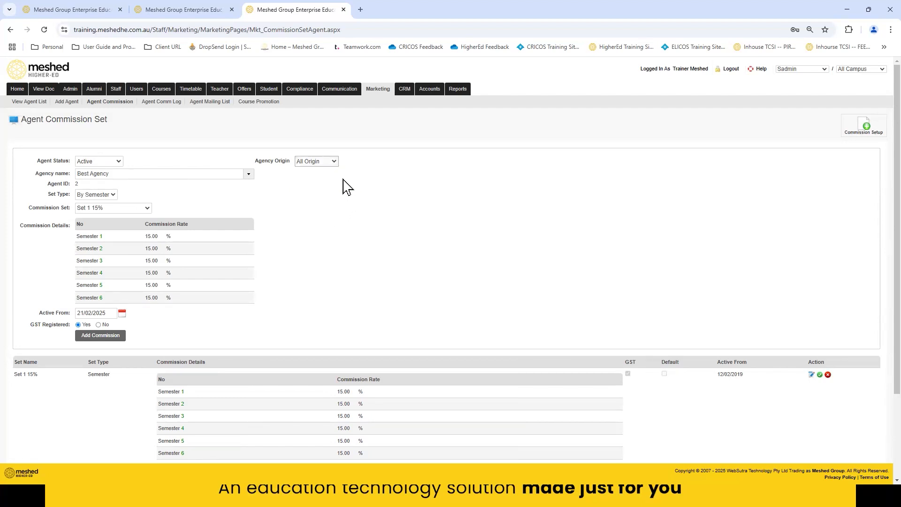
# Select ABC Agency and examine the commission sets assigned to it.
pyautogui.click(248, 174)
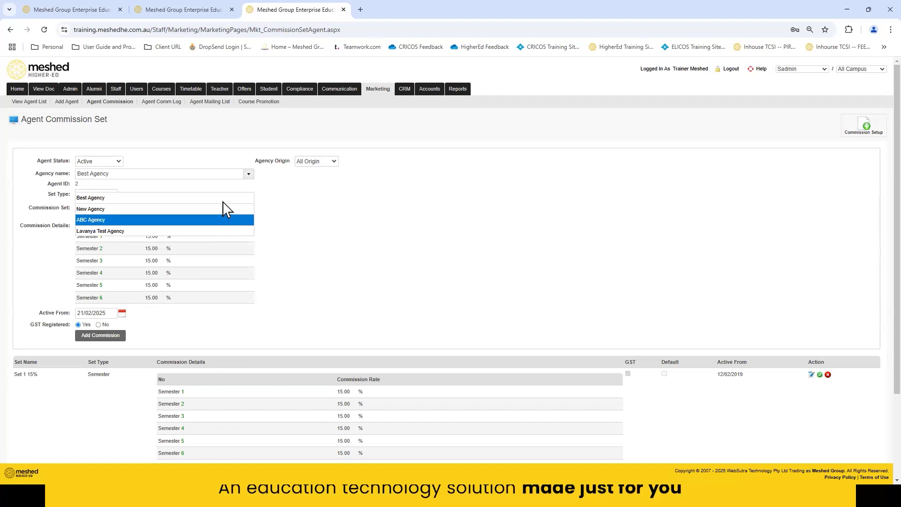
pyautogui.click(224, 220)
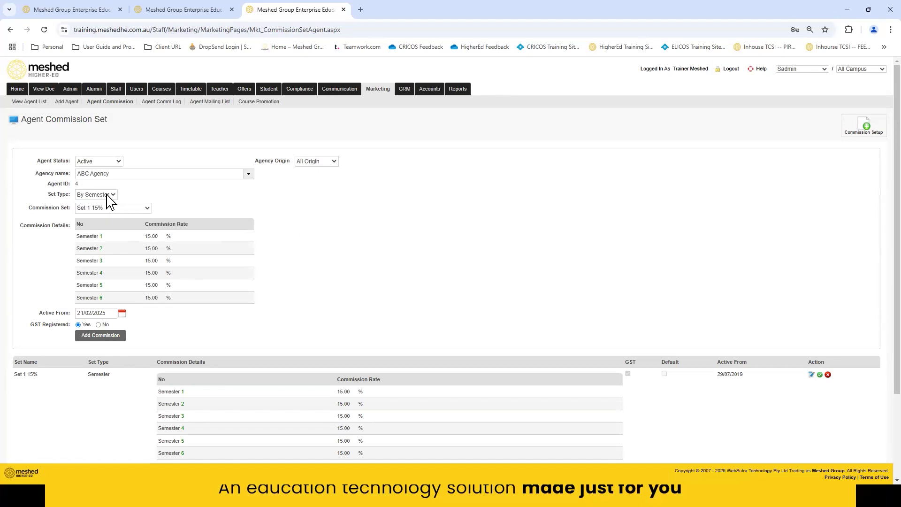
pyautogui.scroll(-3, 400, 296)
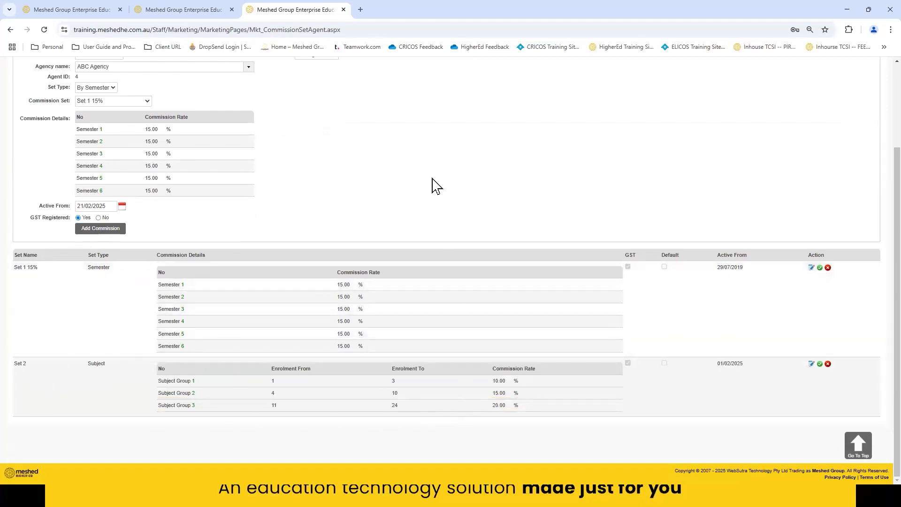
pyautogui.scroll(3, 427, 190)
# Select New Agency and examine the commission set assigned to it.
pyautogui.click(249, 174)
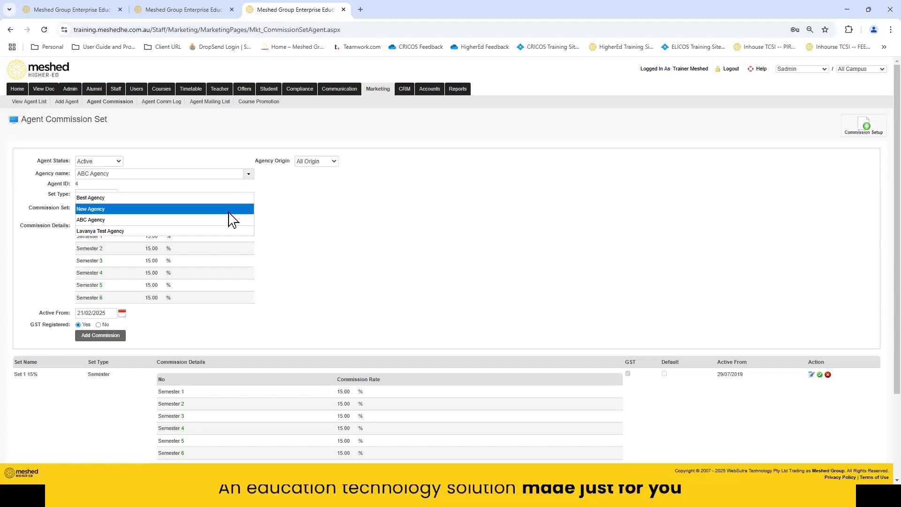
pyautogui.click(229, 211)
pyautogui.scroll(-1, 362, 235)
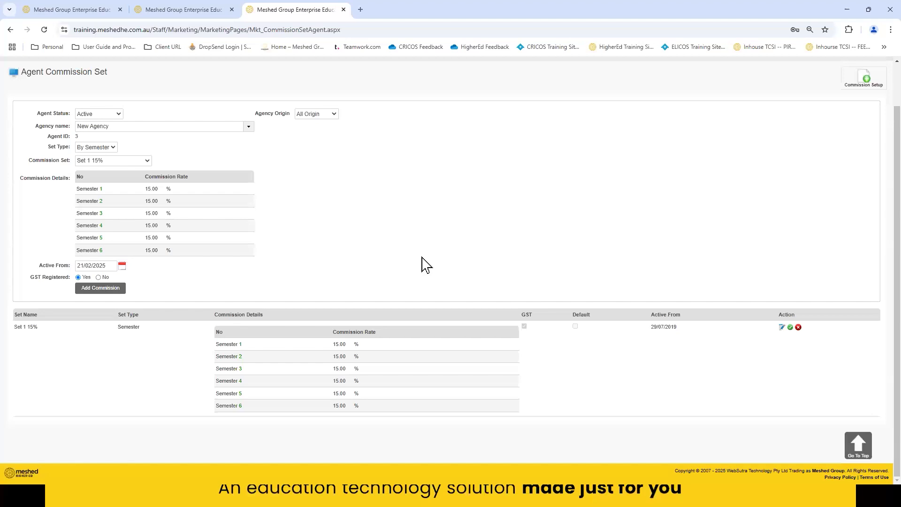
pyautogui.scroll(1, 425, 264)
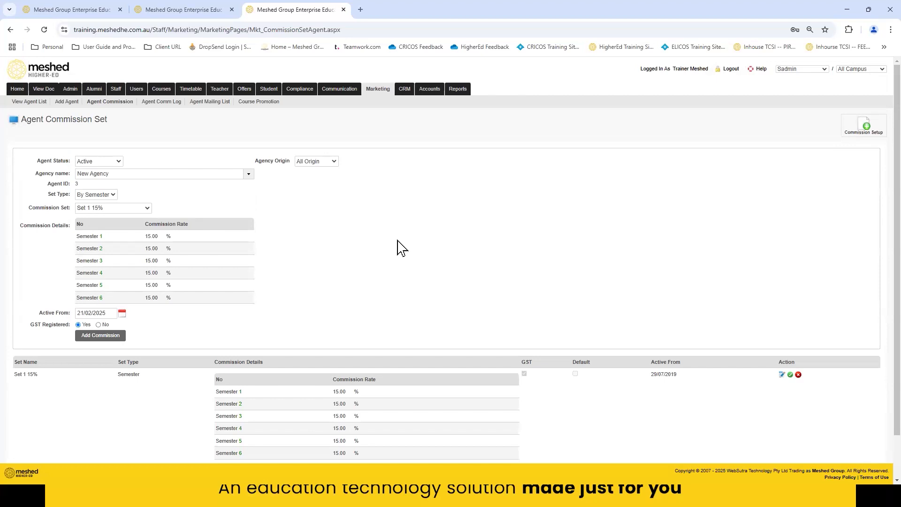
# Duplicate the Agent Commission Set page and review Best Agency's semester and subject commission sets.
pyautogui.rightClick(296, 8)
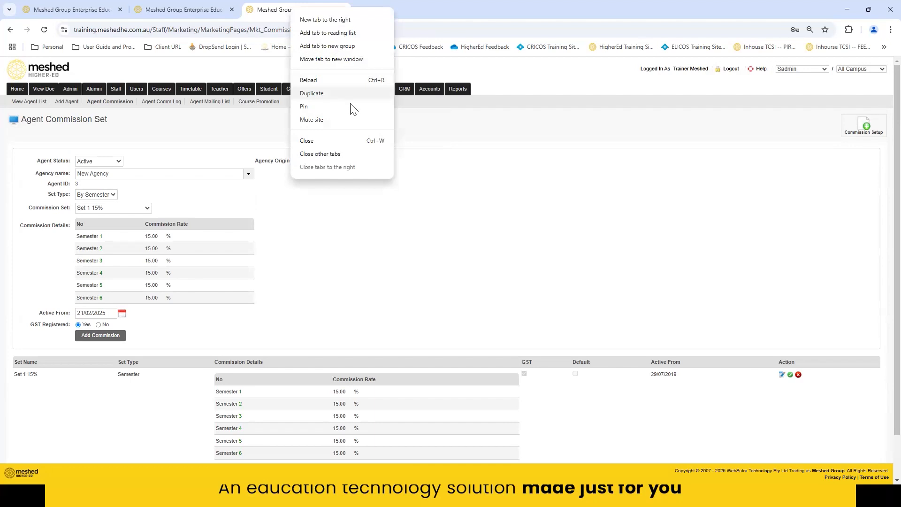
pyautogui.click(351, 97)
pyautogui.scroll(-2, 439, 183)
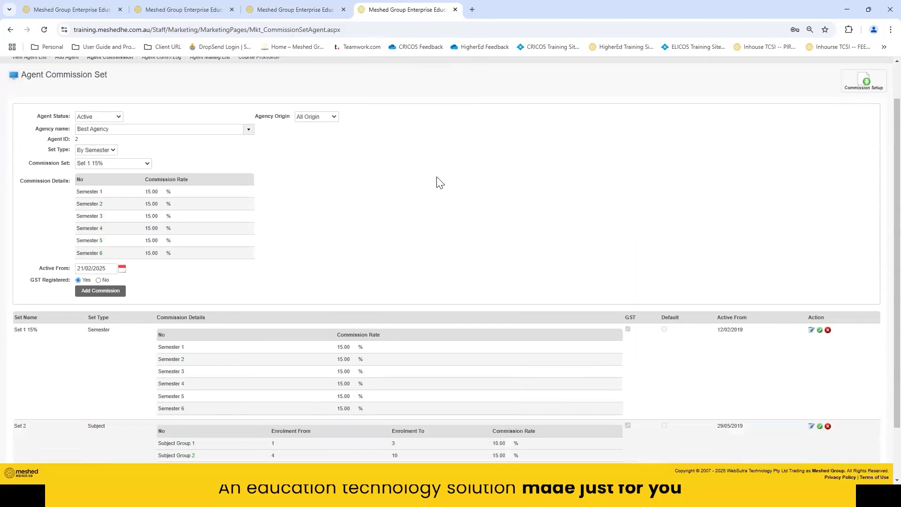
pyautogui.scroll(2, 439, 184)
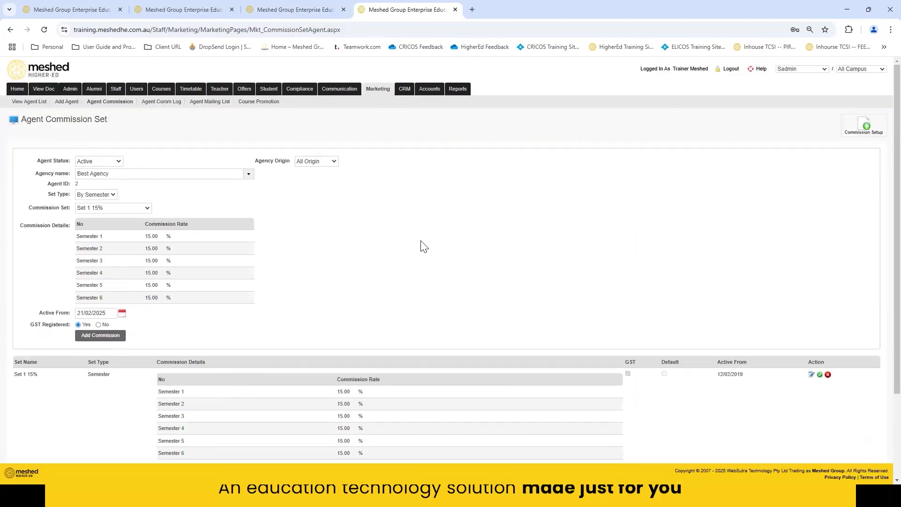
pyautogui.scroll(-3, 422, 246)
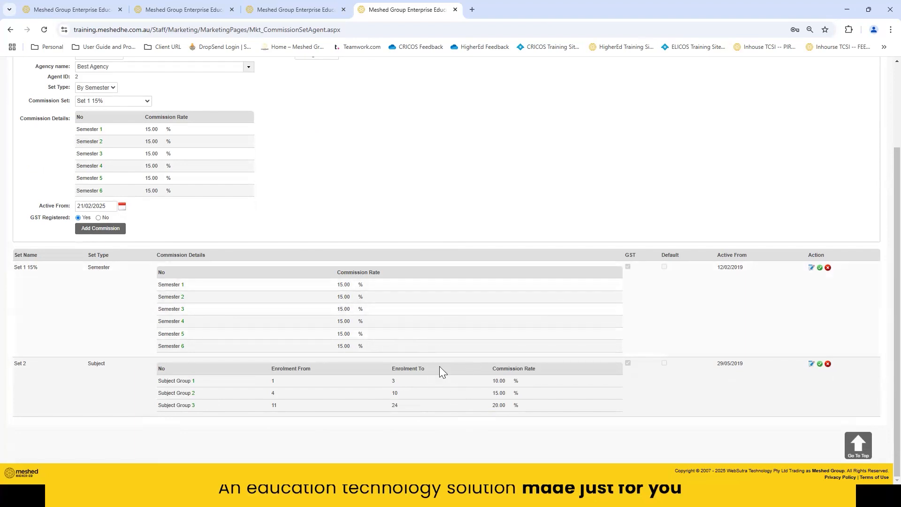
pyautogui.scroll(3, 481, 214)
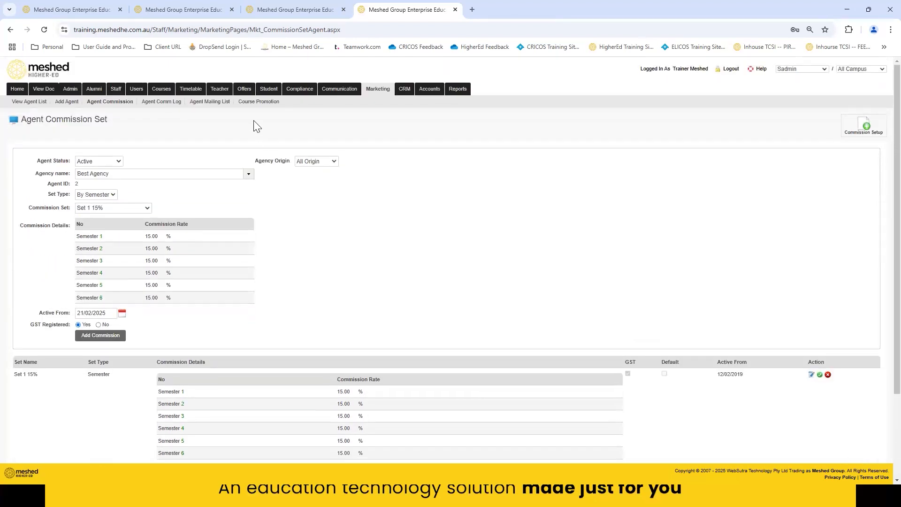
# List all students and open the profile summary of the second student in the results.
pyautogui.click(270, 90)
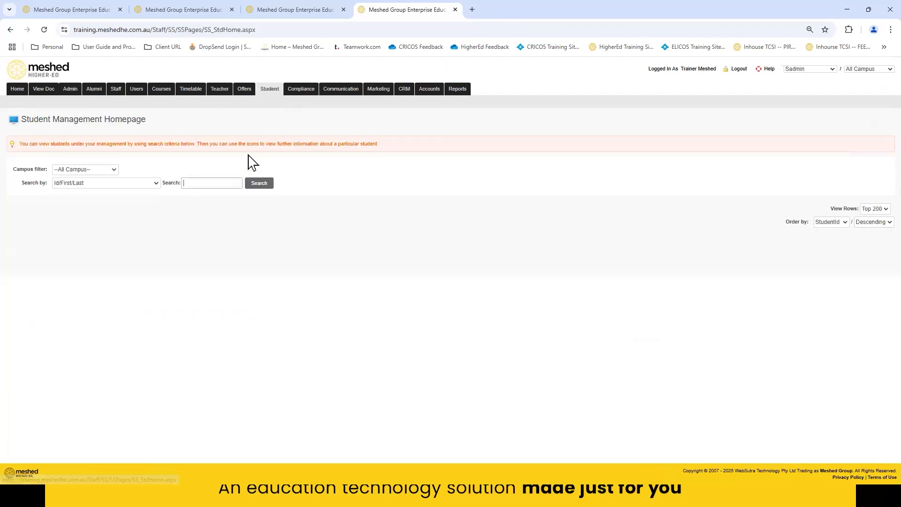
pyautogui.click(259, 183)
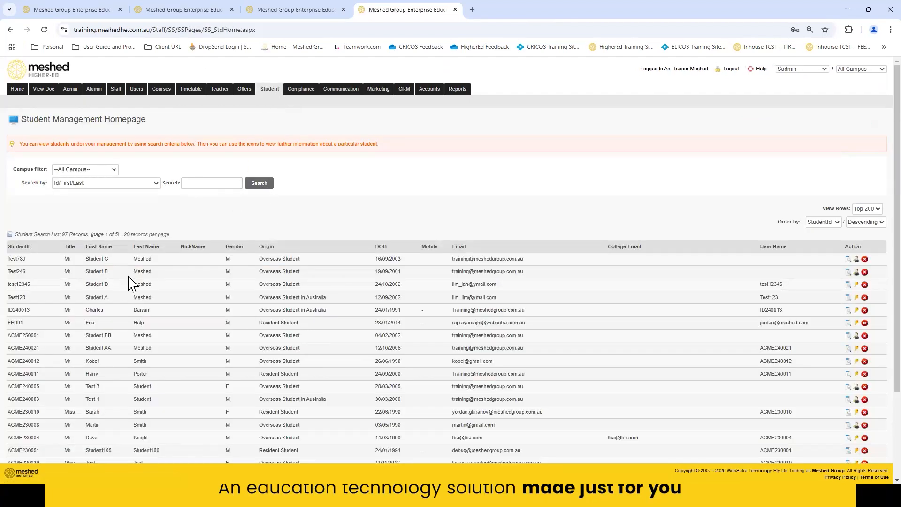
pyautogui.click(848, 273)
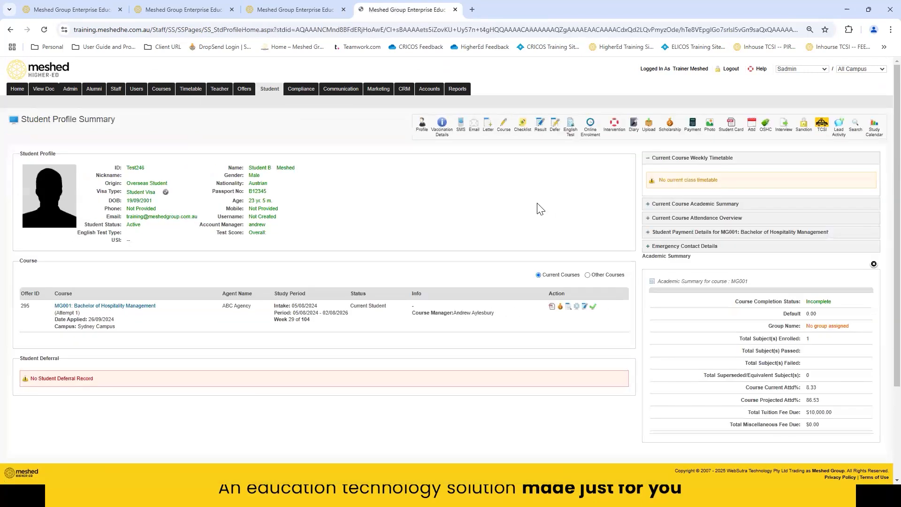
# Open the student's MG001 Bachelor of Hospitality Management course for editing and locate its agent and commission set fields.
pyautogui.click(504, 125)
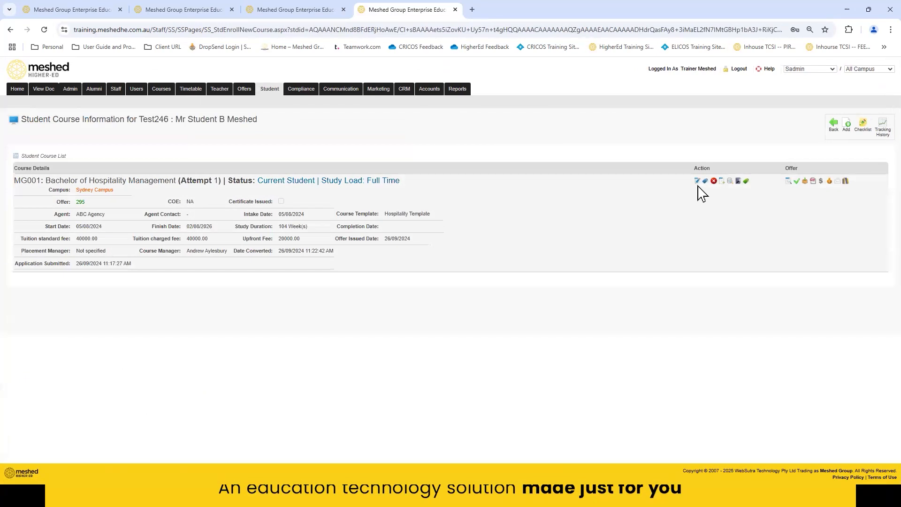
pyautogui.click(698, 184)
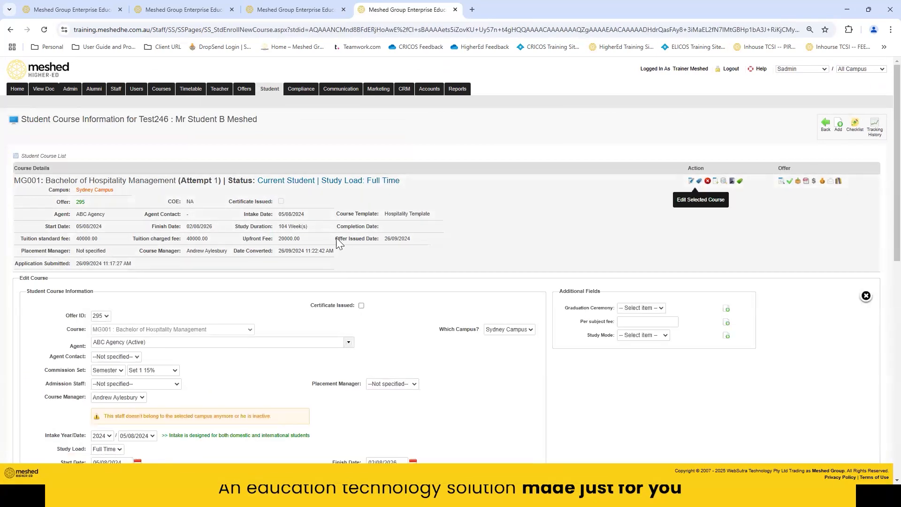
pyautogui.scroll(-2, 289, 252)
pyautogui.scroll(-2, 289, 252)
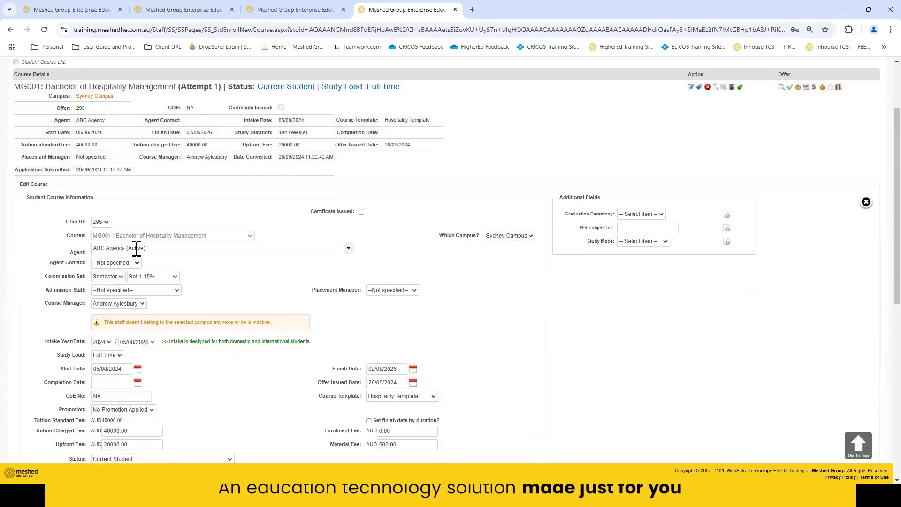
# Set the course's commission set to Subject with Set 2 and check the available set options.
pyautogui.click(121, 278)
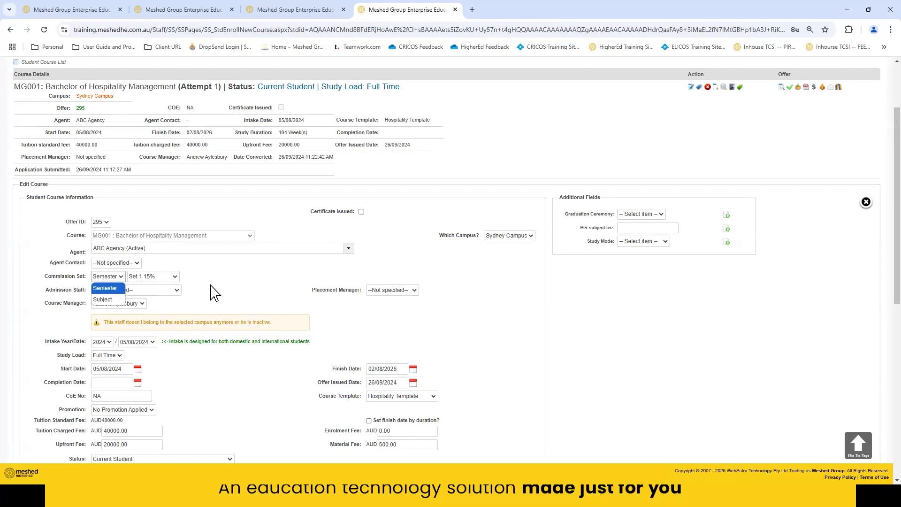
pyautogui.click(115, 277)
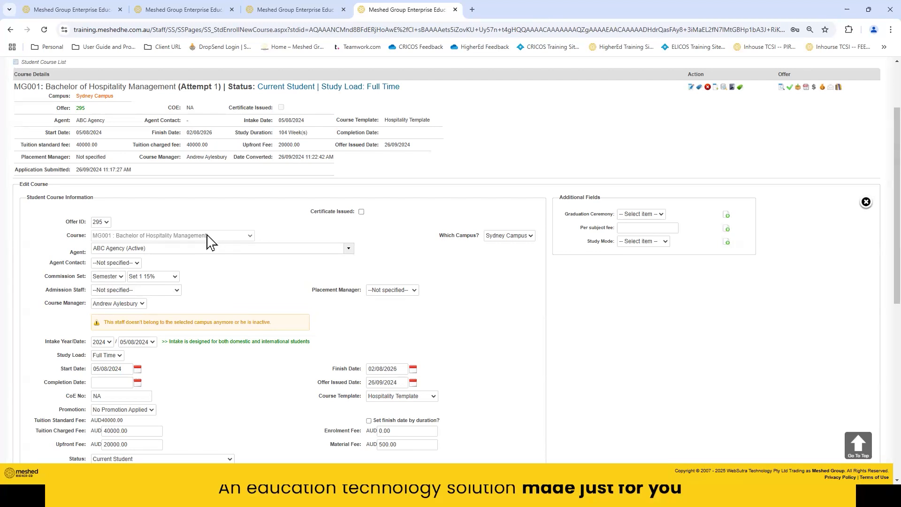
pyautogui.click(121, 276)
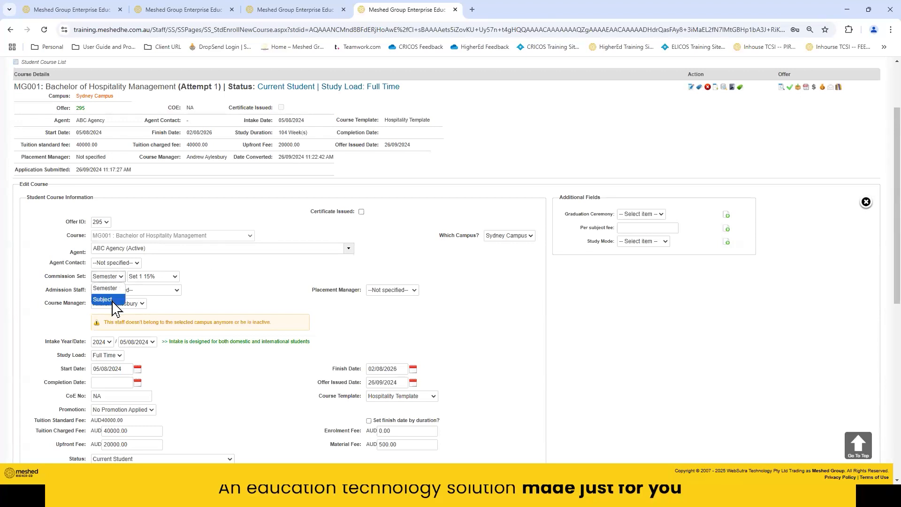
pyautogui.click(113, 300)
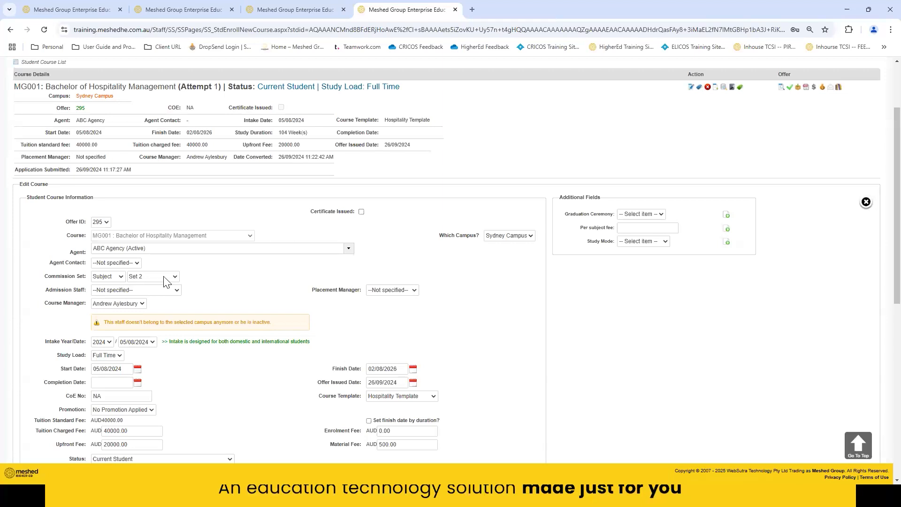
pyautogui.click(175, 277)
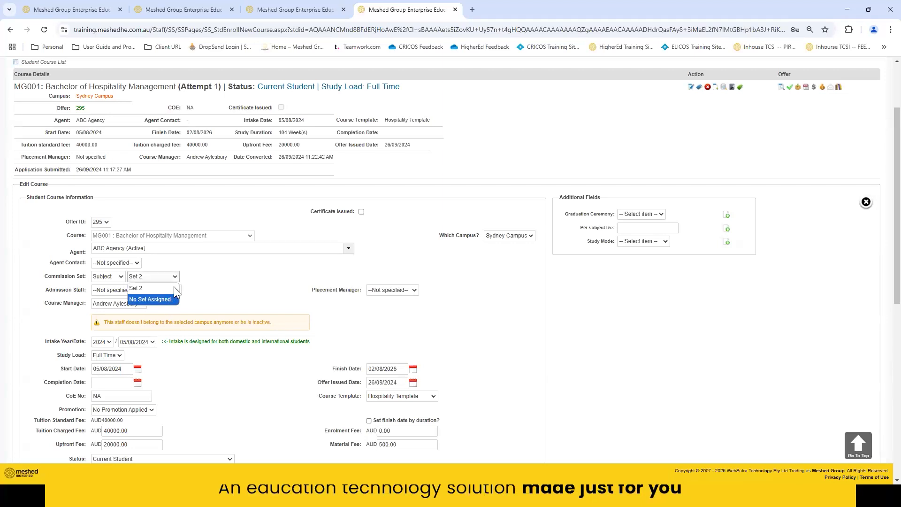
pyautogui.click(143, 288)
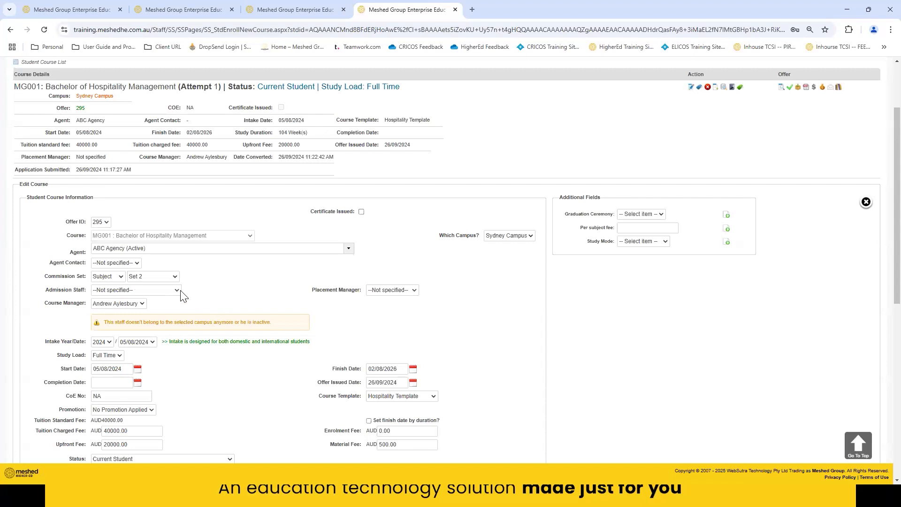
pyautogui.click(175, 277)
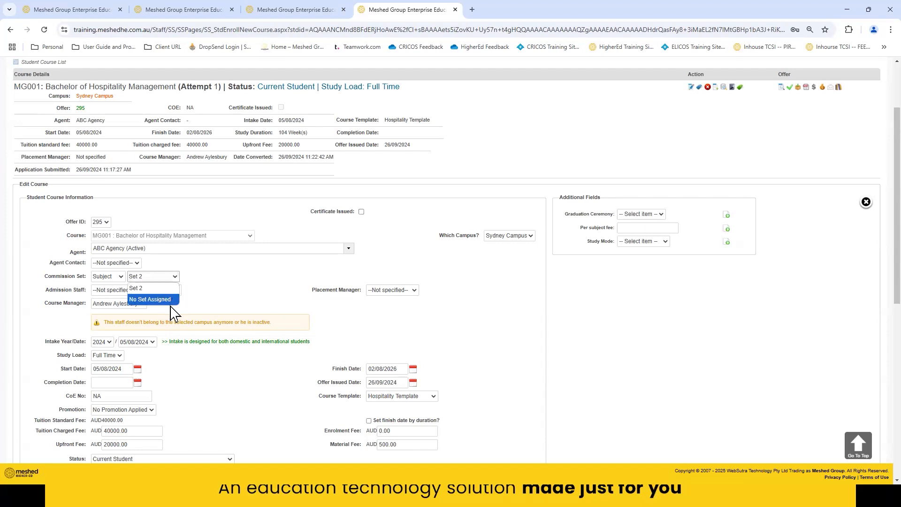
pyautogui.click(190, 294)
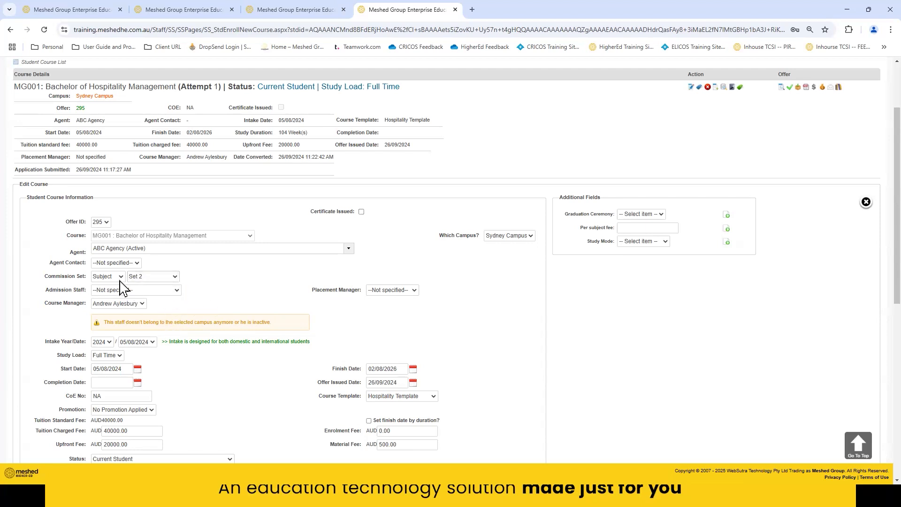
# Return the course's commission set type to Semester and look over the course details.
pyautogui.click(121, 276)
pyautogui.click(115, 289)
pyautogui.scroll(2, 249, 306)
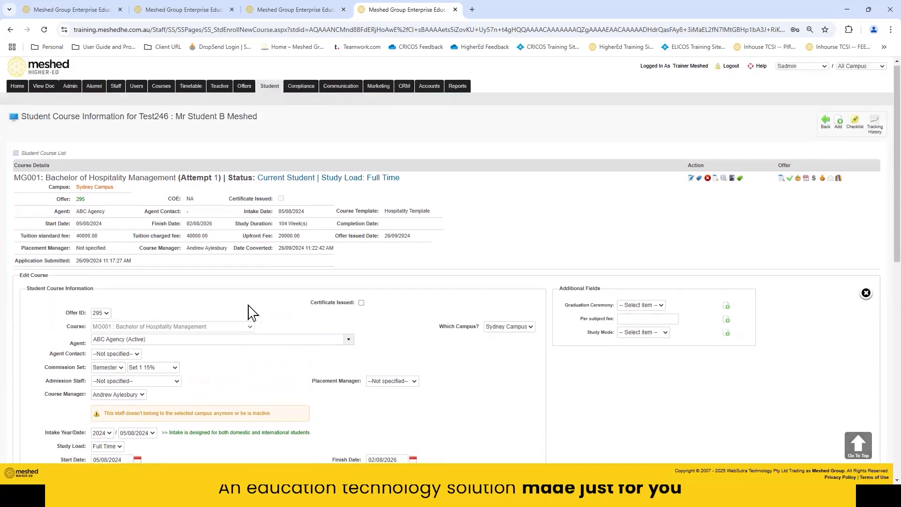
pyautogui.scroll(-2, 248, 311)
pyautogui.scroll(2, 247, 309)
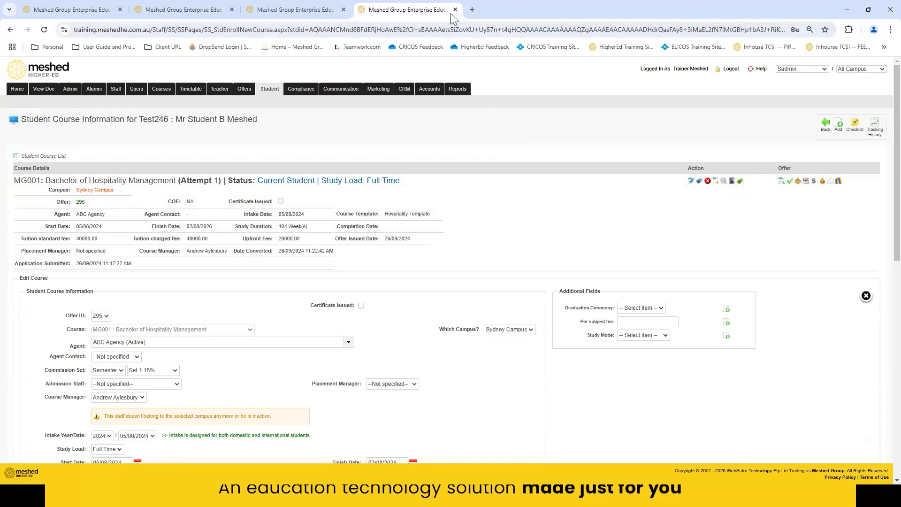
# Close the duplicated student course page and open the Student Payment homepage in place of the agents list.
pyautogui.click(455, 10)
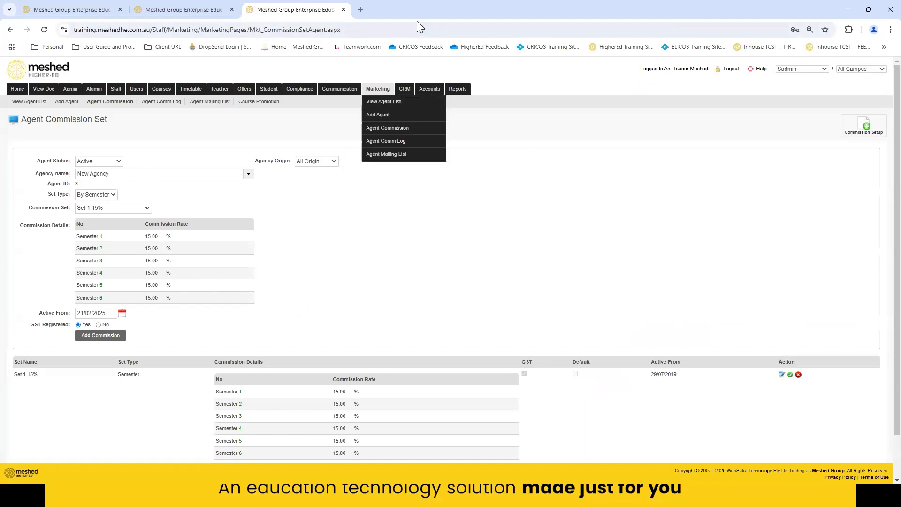
pyautogui.click(188, 7)
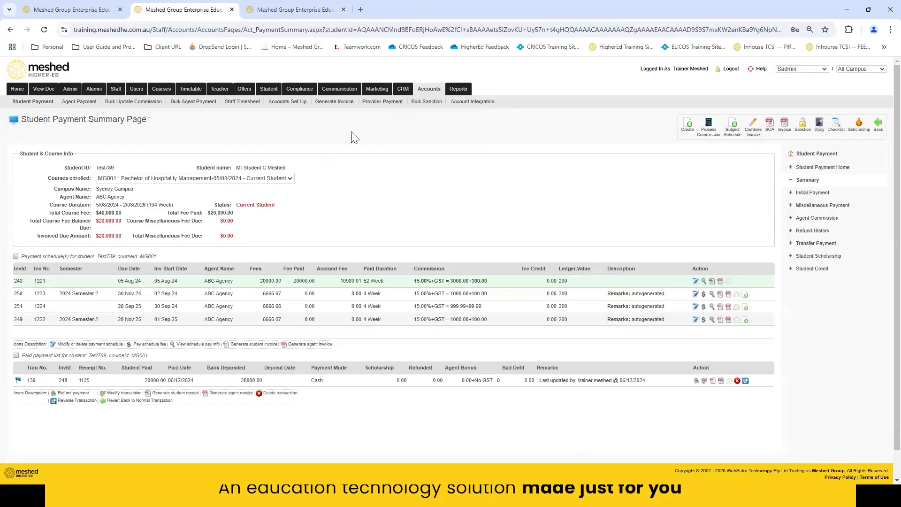
pyautogui.click(80, 13)
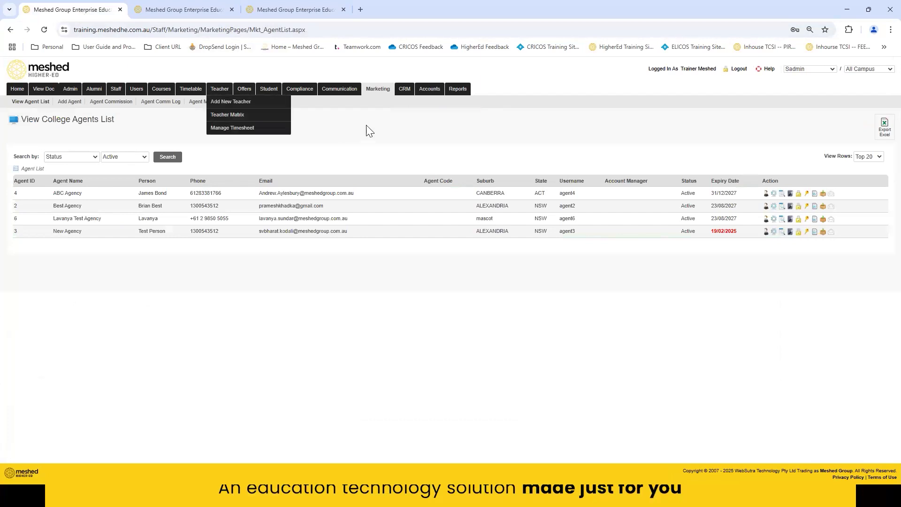
pyautogui.click(430, 93)
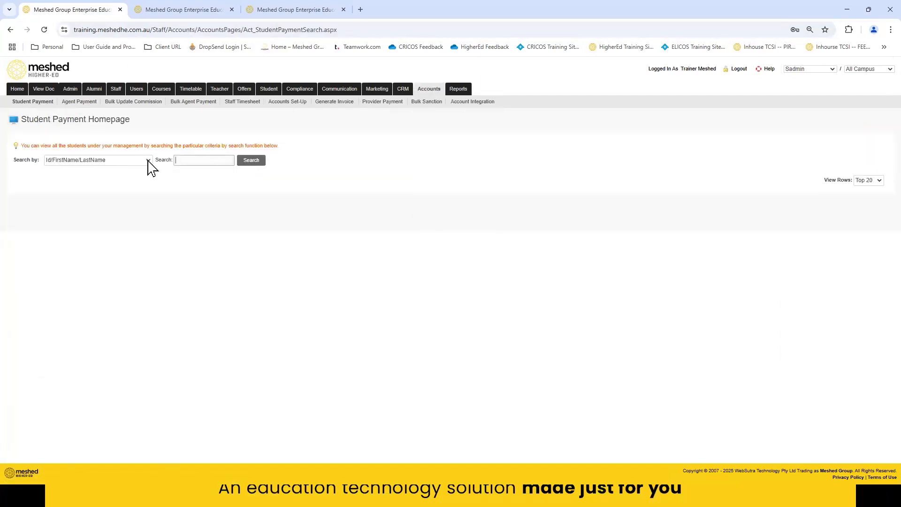
# Check the available search criteria on the Student Payment homepage and list all students without a search term.
pyautogui.click(41, 102)
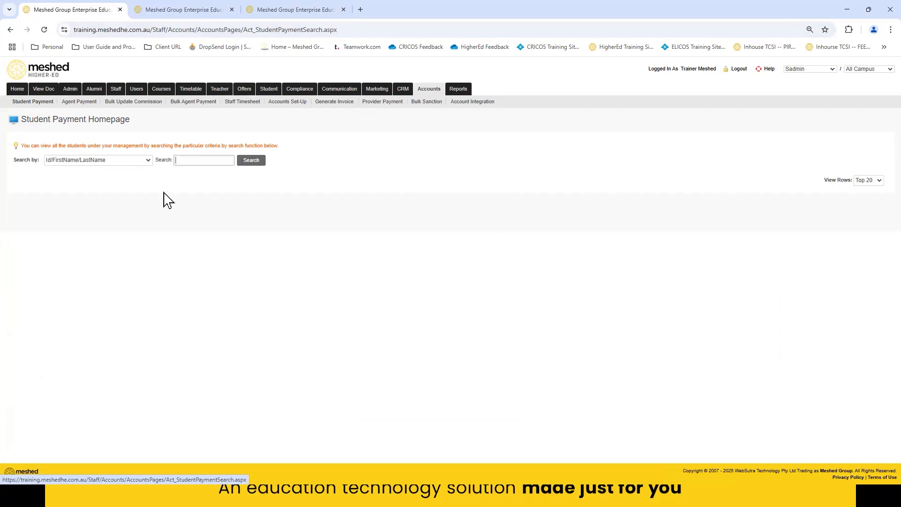
pyautogui.click(148, 161)
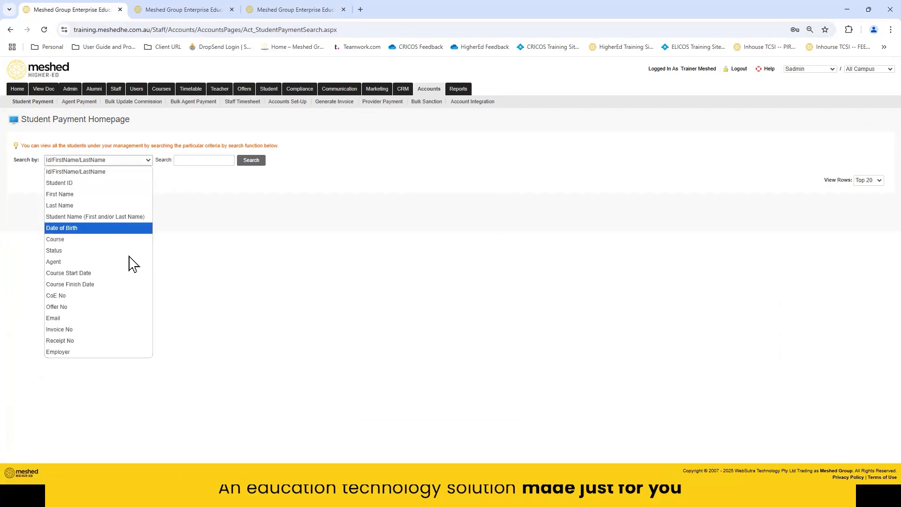
pyautogui.click(281, 192)
pyautogui.click(251, 160)
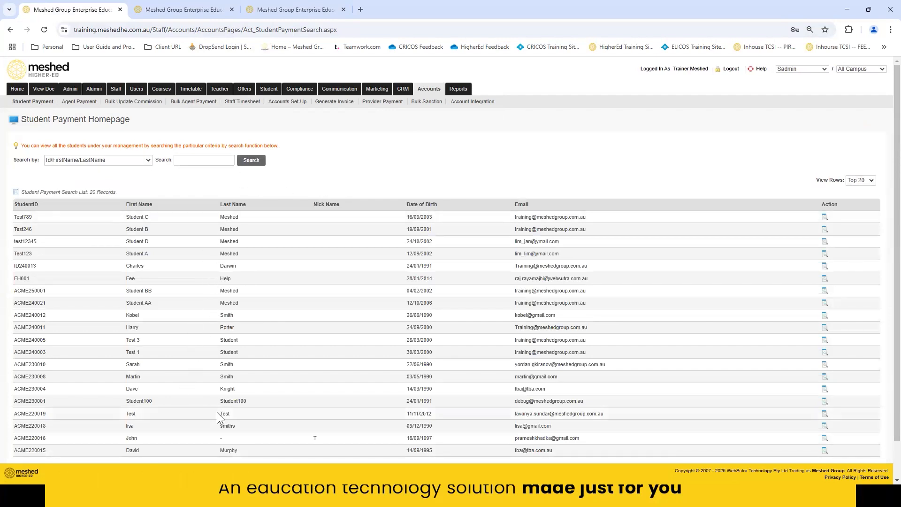
# Review the fee schedule by subject enrolment and the initial payment details for the first listed student, returning to the payment summary.
pyautogui.click(180, 10)
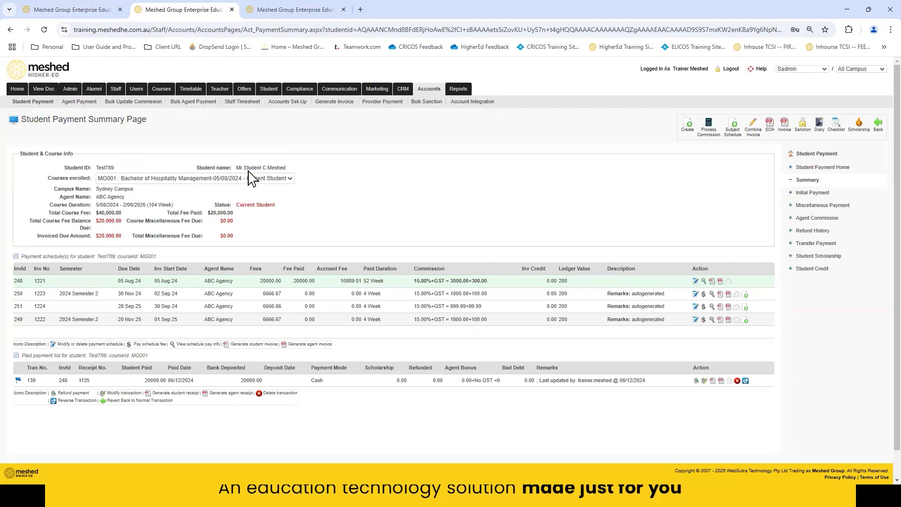
pyautogui.click(70, 9)
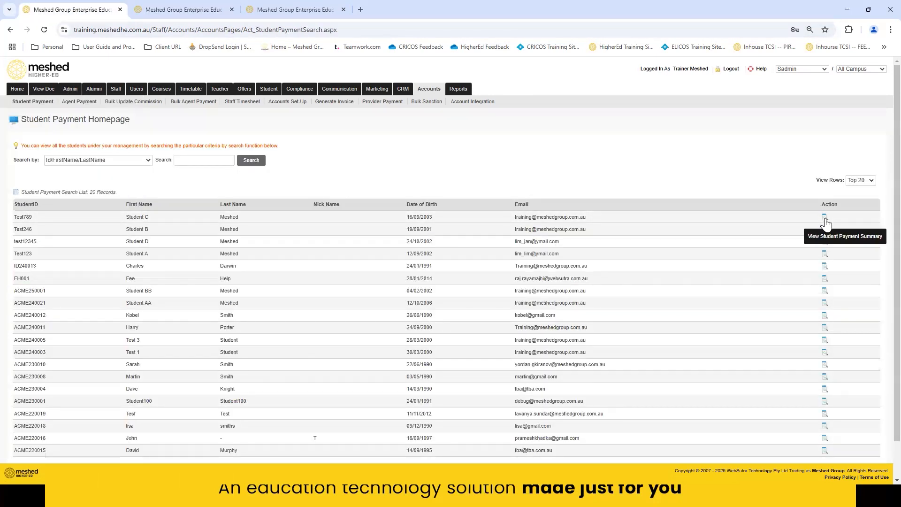
pyautogui.click(164, 9)
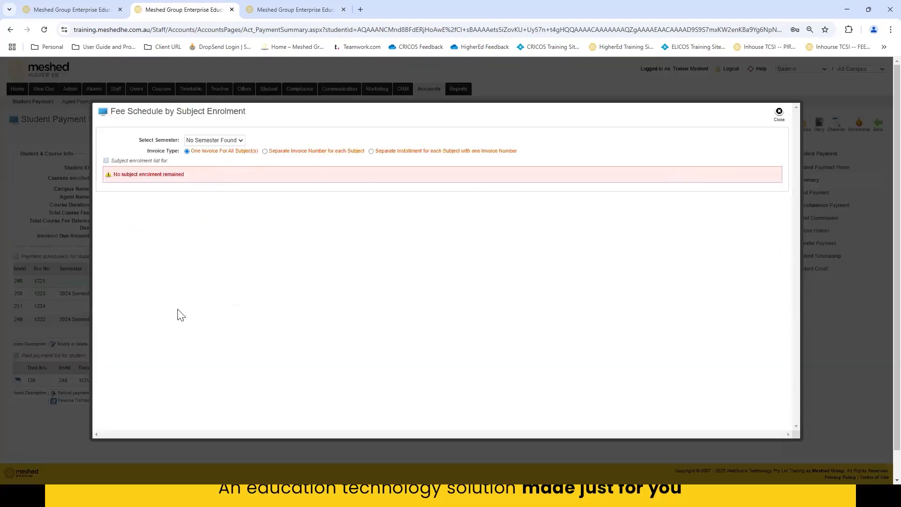
pyautogui.click(779, 114)
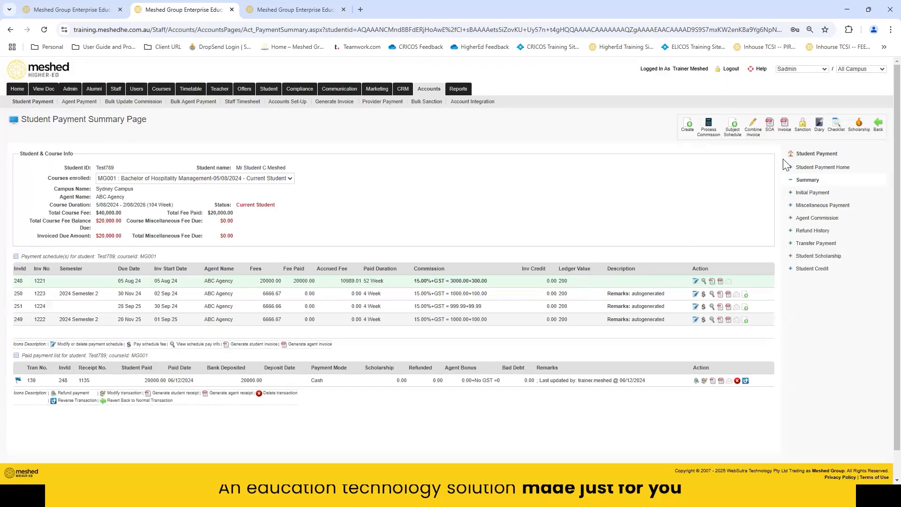
pyautogui.click(819, 197)
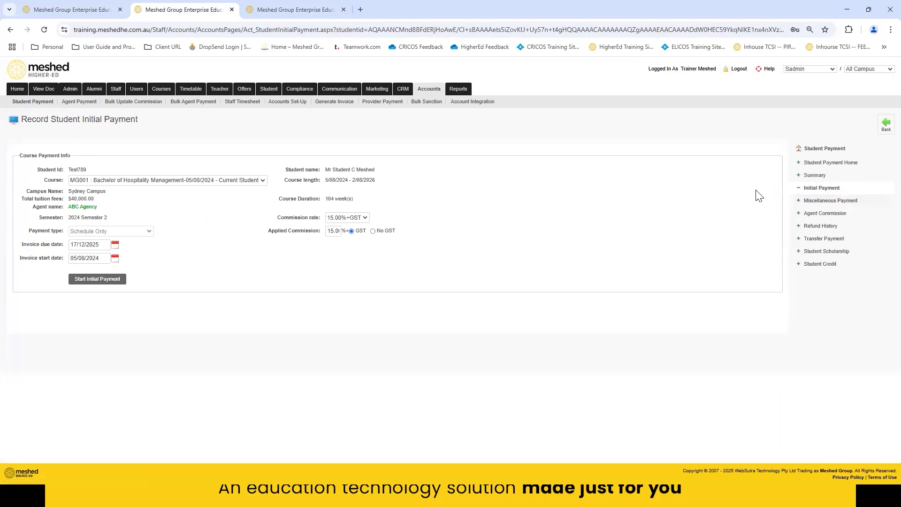
pyautogui.click(812, 176)
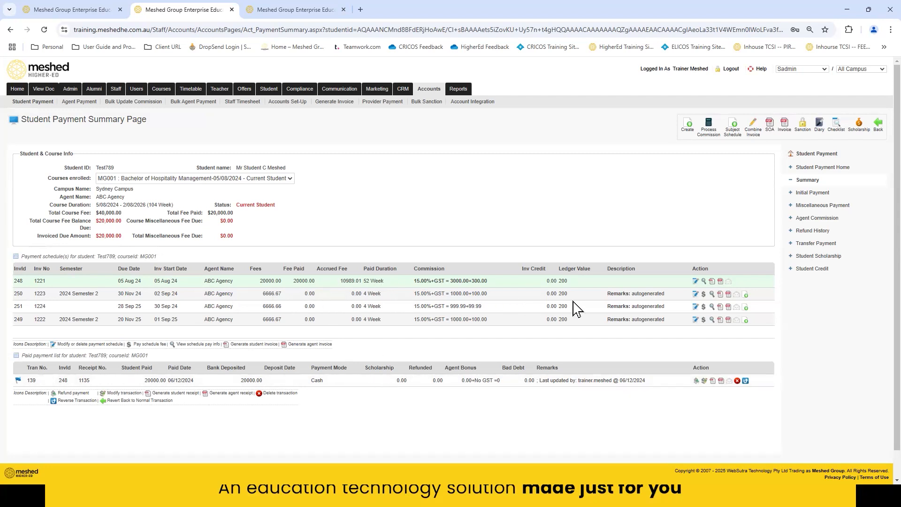
# Start a tuition fee payment for the schedule due 30 Nov 24, with an agent bonus of 300 and commission calculated after the bonus.
pyautogui.click(705, 295)
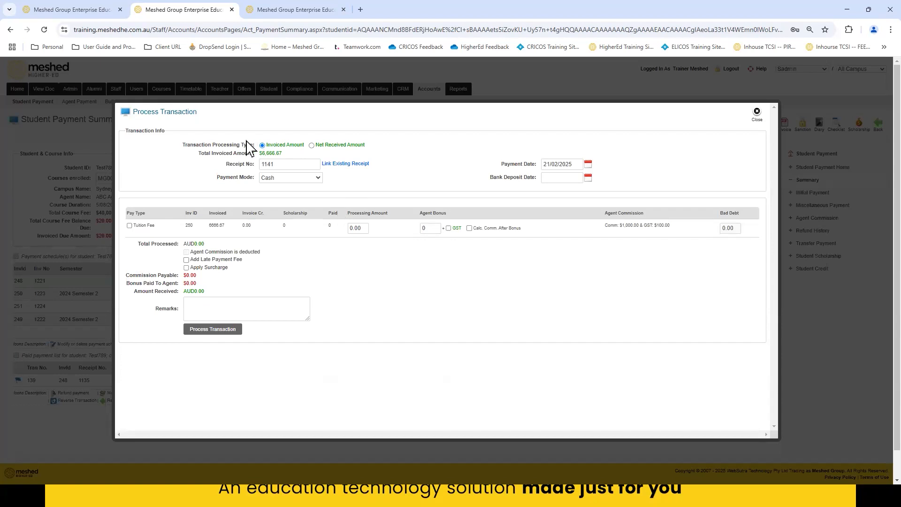
pyautogui.click(130, 225)
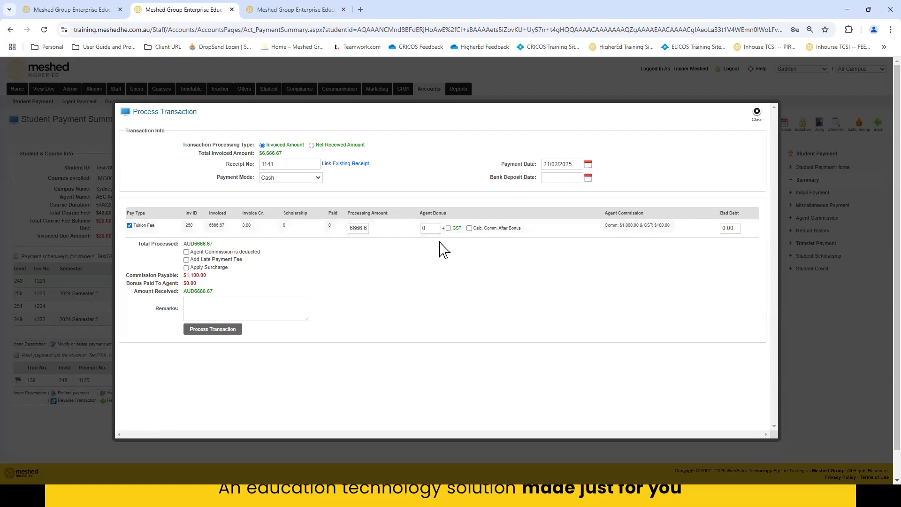
pyautogui.doubleClick(431, 229)
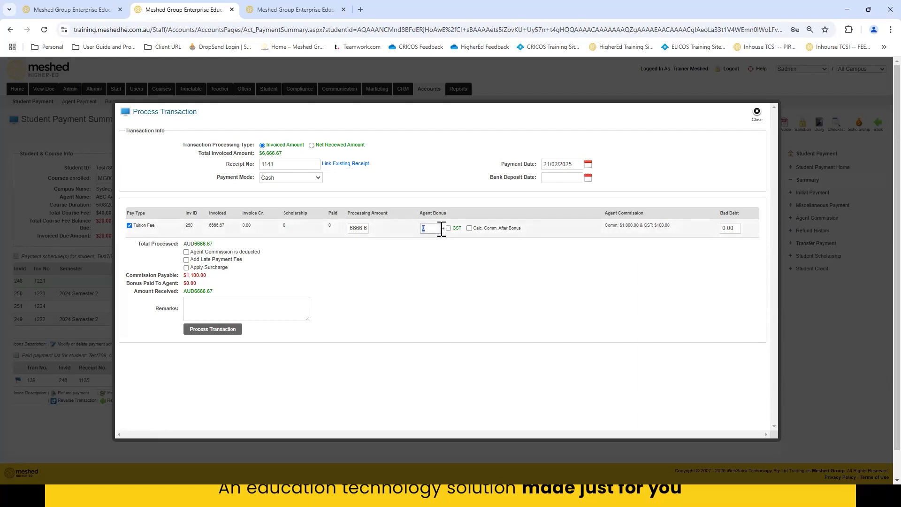
pyautogui.write('300')
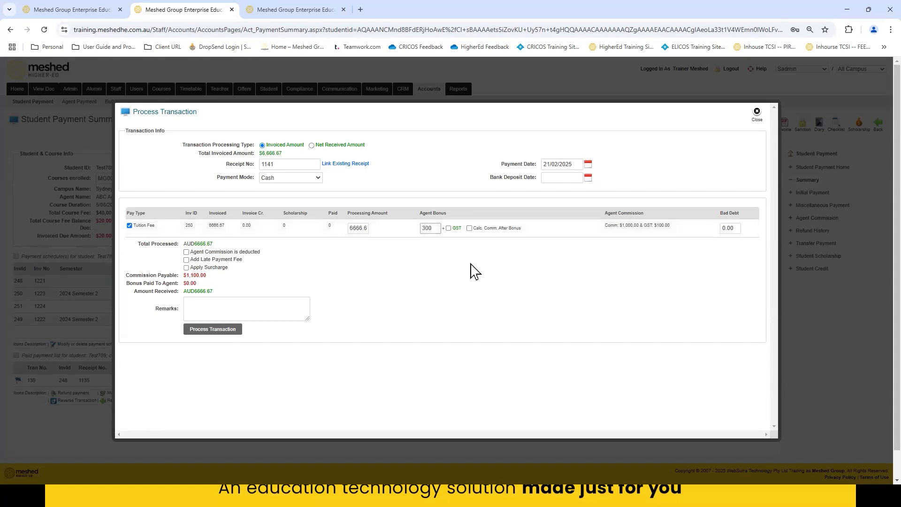
pyautogui.click(449, 239)
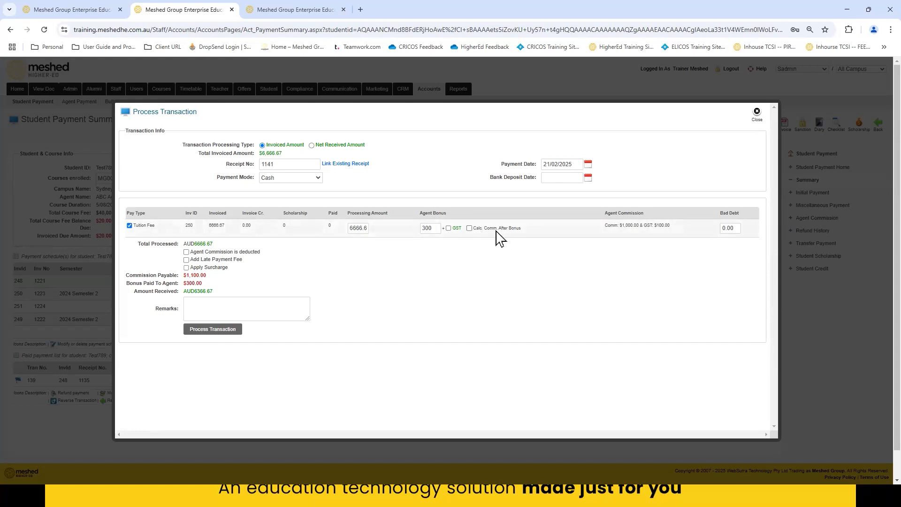
pyautogui.click(470, 229)
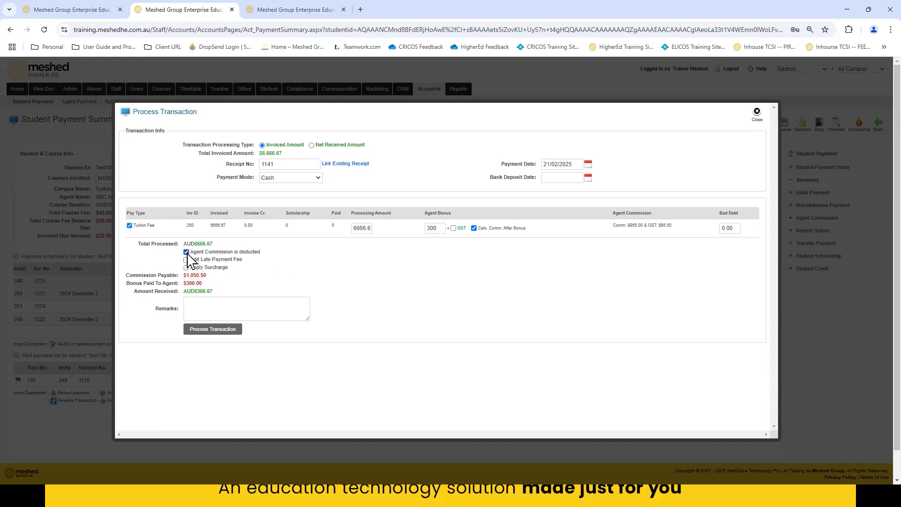
# Try marking the agent commission as deducted and filling in the agent invoice number.
pyautogui.click(316, 270)
pyautogui.click(309, 292)
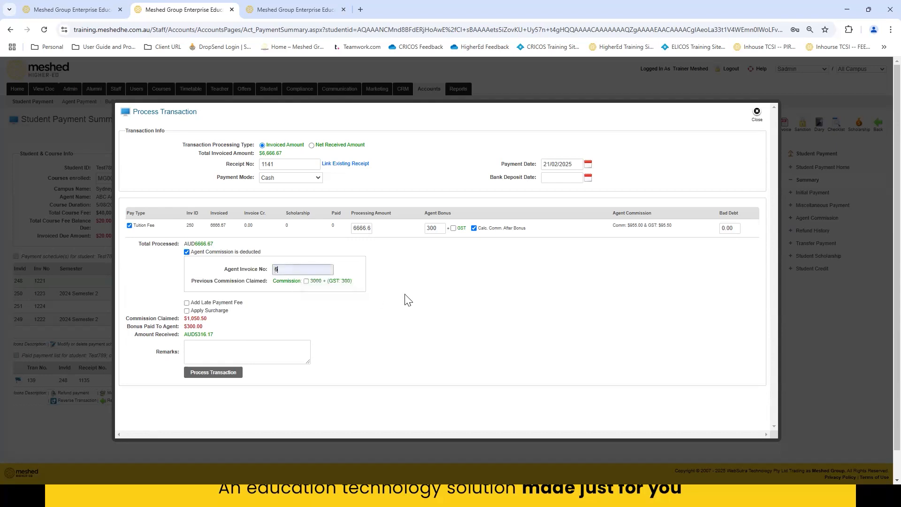
pyautogui.click(186, 252)
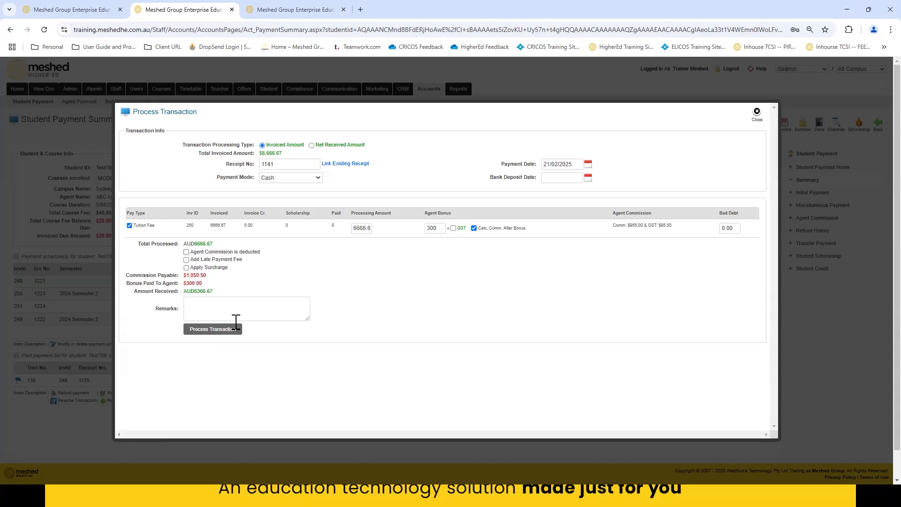
# Process the tuition fee transaction and return to the student's payment summary.
pyautogui.click(225, 332)
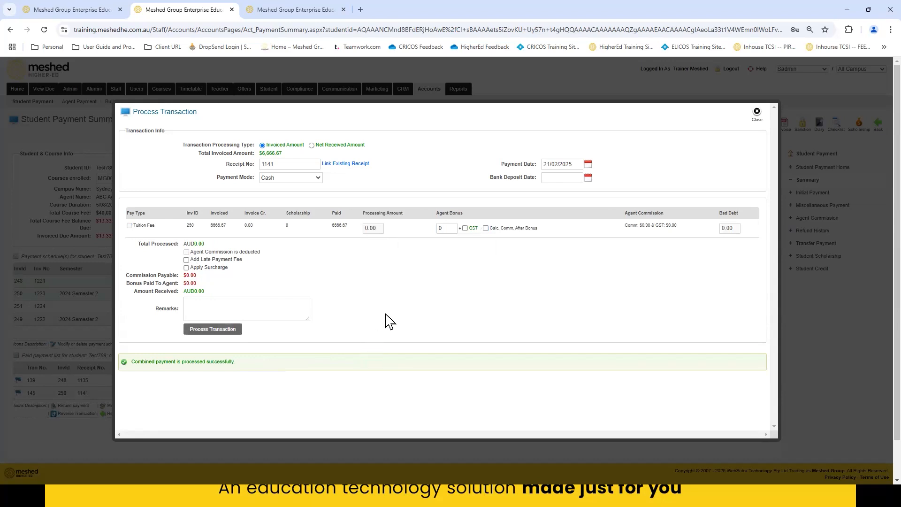
pyautogui.click(757, 112)
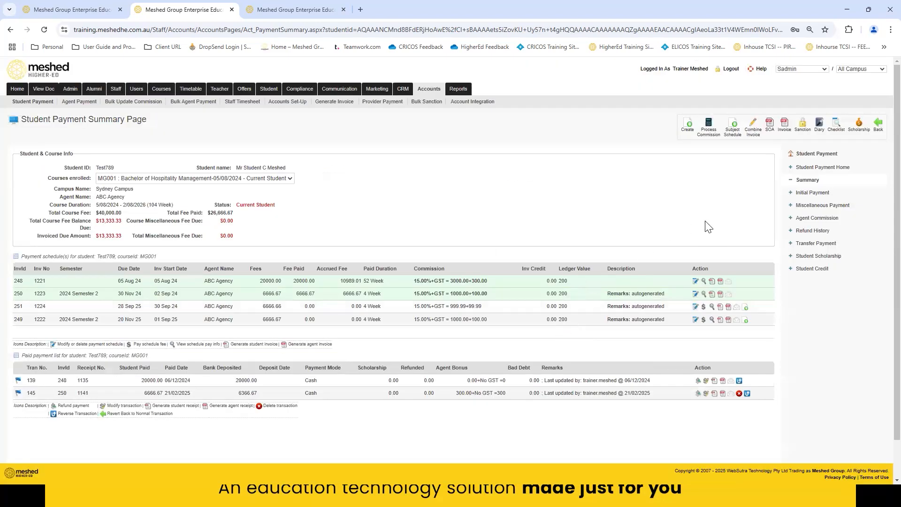
# Review the student's agent commission entries and the commission and bonus details of transaction 145, returning to the payment summary.
pyautogui.click(817, 219)
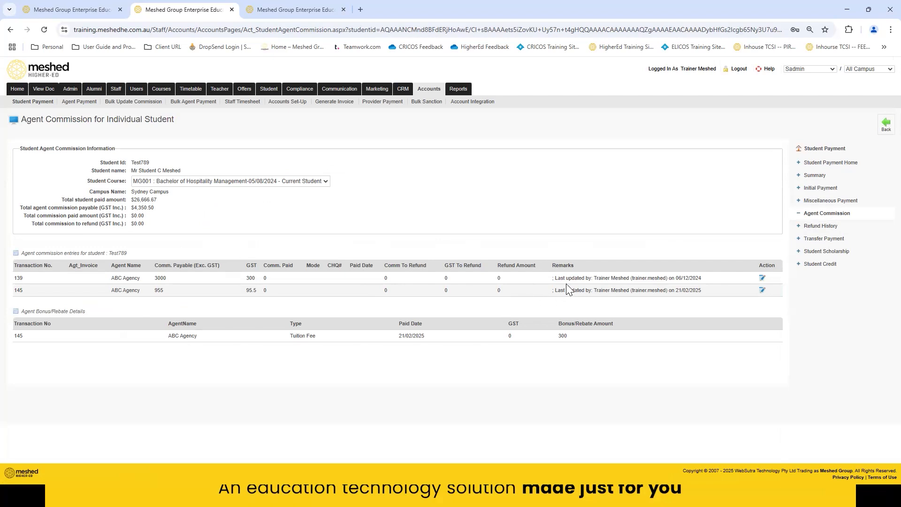
pyautogui.click(762, 290)
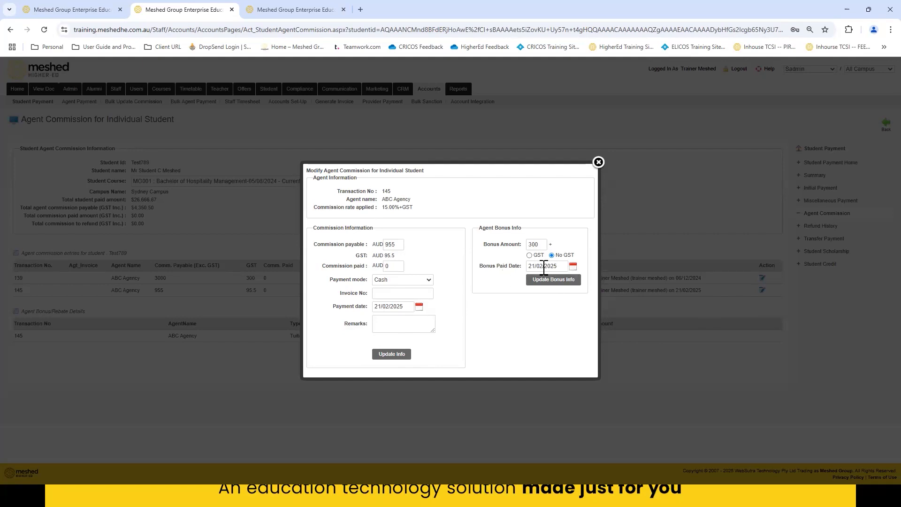
pyautogui.click(599, 162)
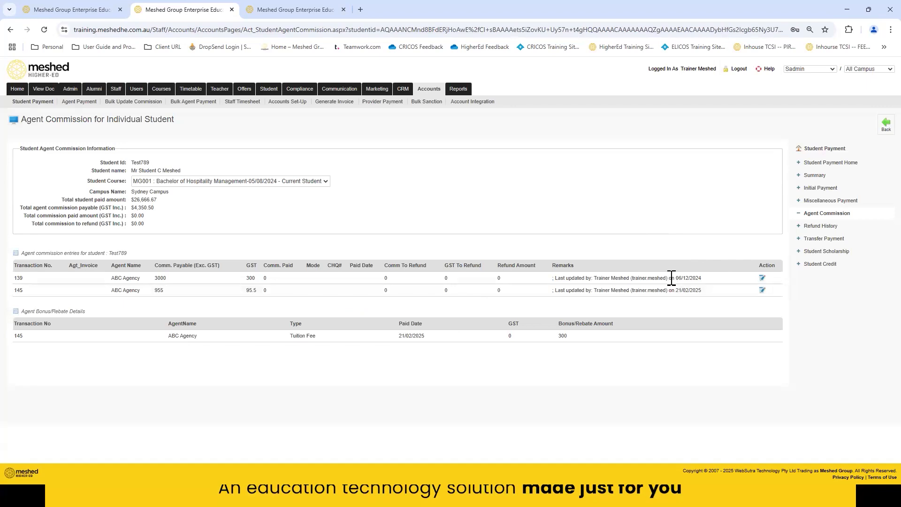
pyautogui.click(820, 187)
pyautogui.click(819, 179)
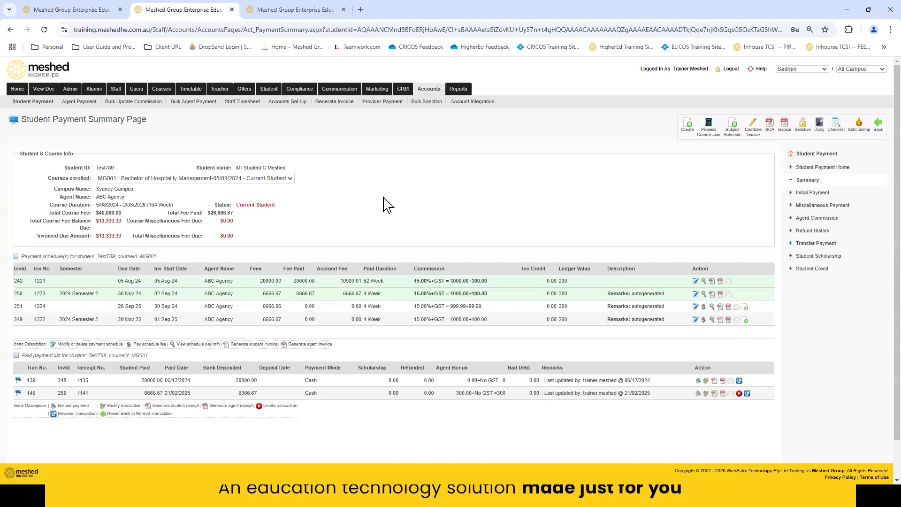
# Open the agent payment search, filter the agents by Provisional status, and return the filter to Active.
pyautogui.click(80, 101)
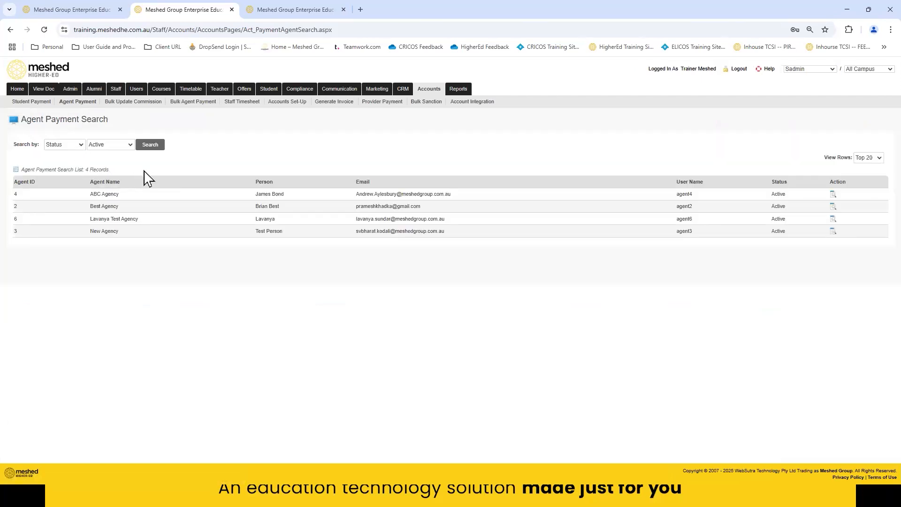
pyautogui.click(130, 145)
pyautogui.click(125, 180)
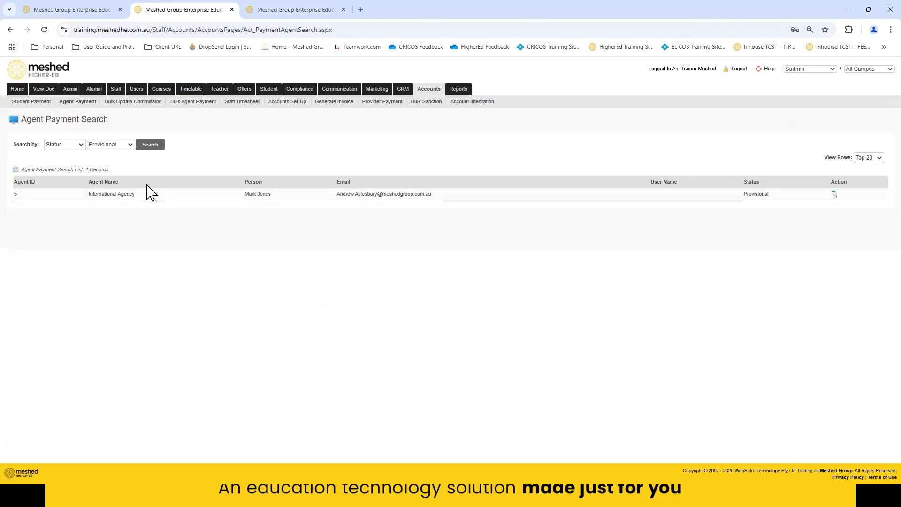
pyautogui.click(130, 145)
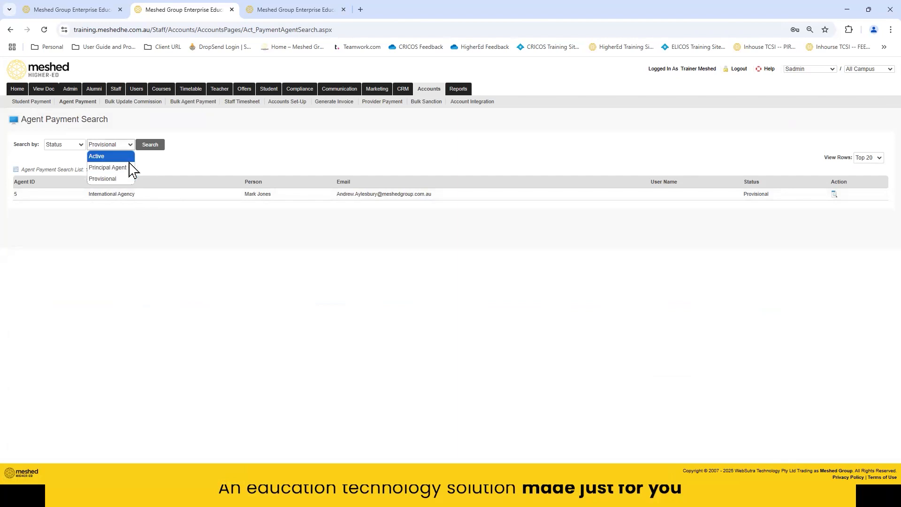
pyautogui.click(128, 159)
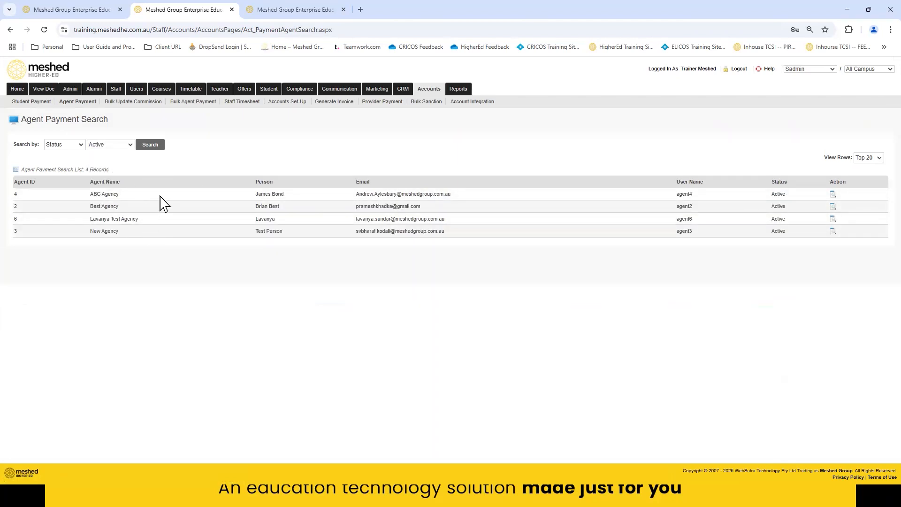
# Open ABC Agency's payment history for 2022 and view its invoiced commission.
pyautogui.click(833, 194)
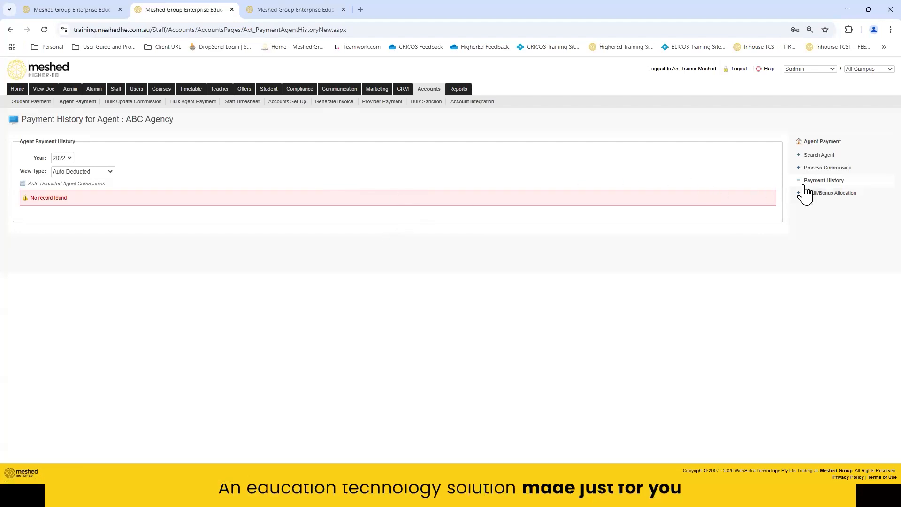
pyautogui.click(110, 173)
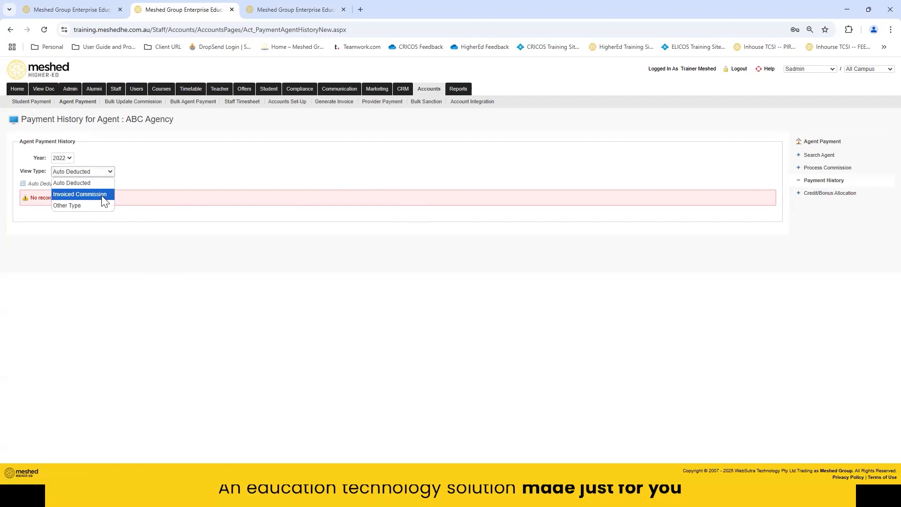
pyautogui.click(102, 195)
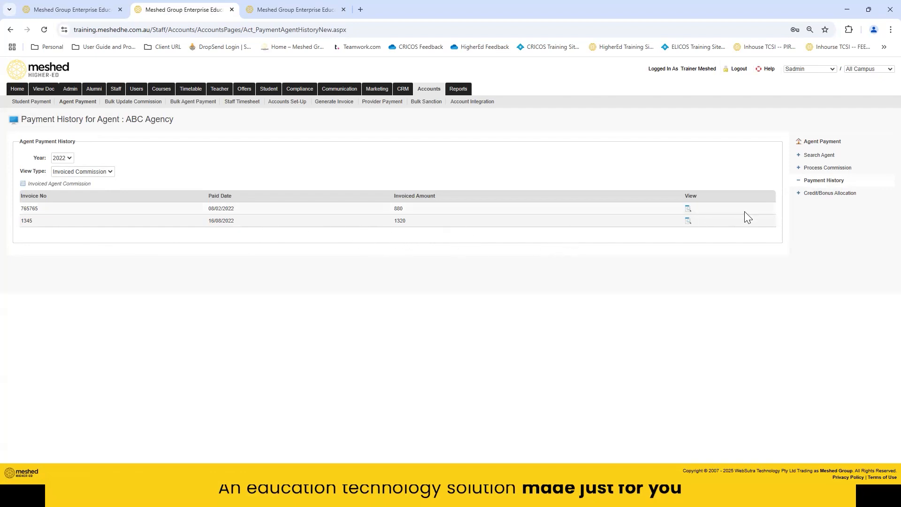
# Open commission processing for ABC Agency and choose the View and Approve Commission Available option.
pyautogui.click(821, 170)
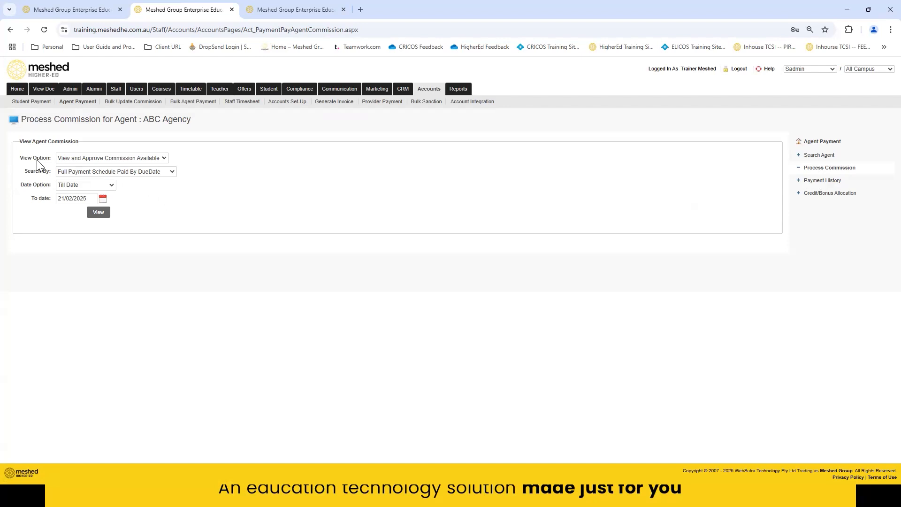
pyautogui.click(164, 158)
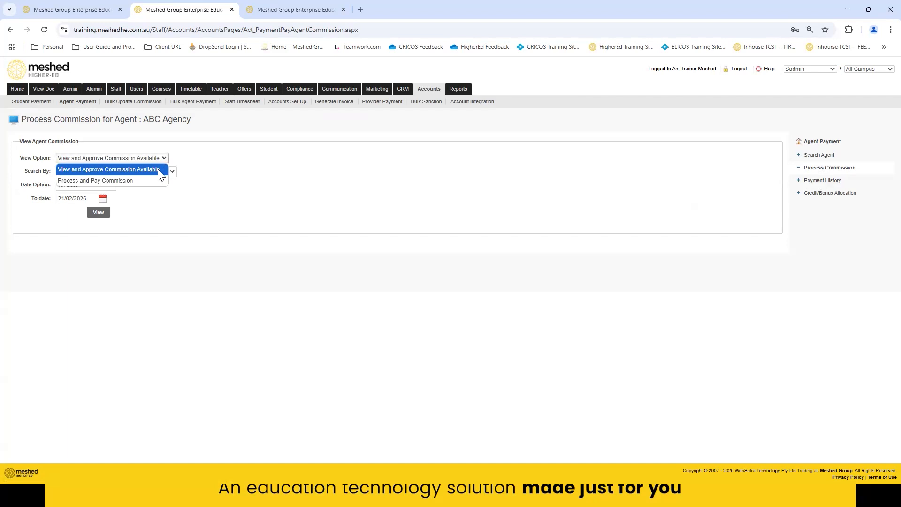
pyautogui.click(157, 169)
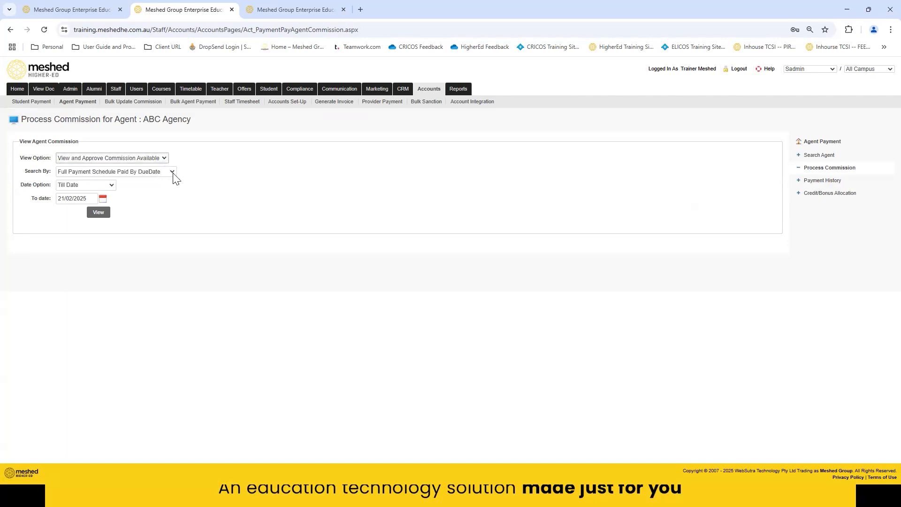
# Check the search options for ABC Agency's commission and keep Full Payment Schedule Paid By DueDate.
pyautogui.click(173, 172)
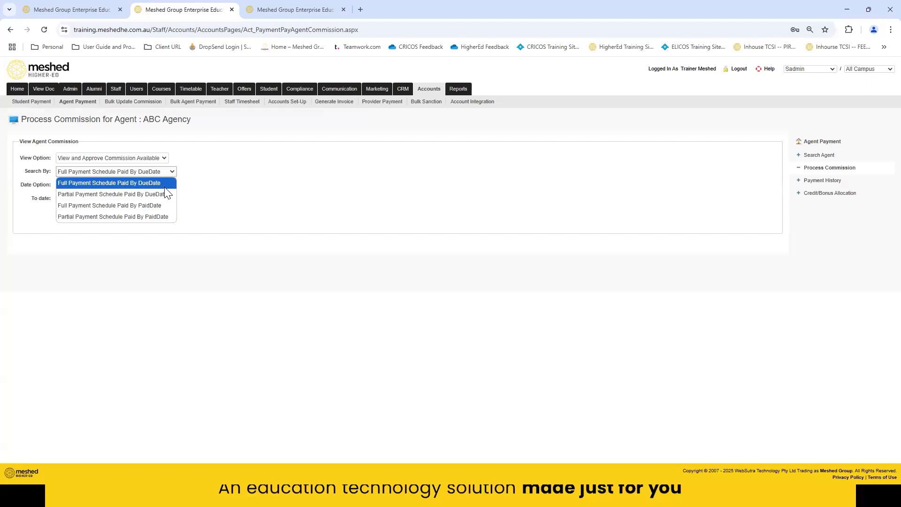
pyautogui.press('Down')
pyautogui.press('Up')
pyautogui.press('Up')
pyautogui.press('Return')
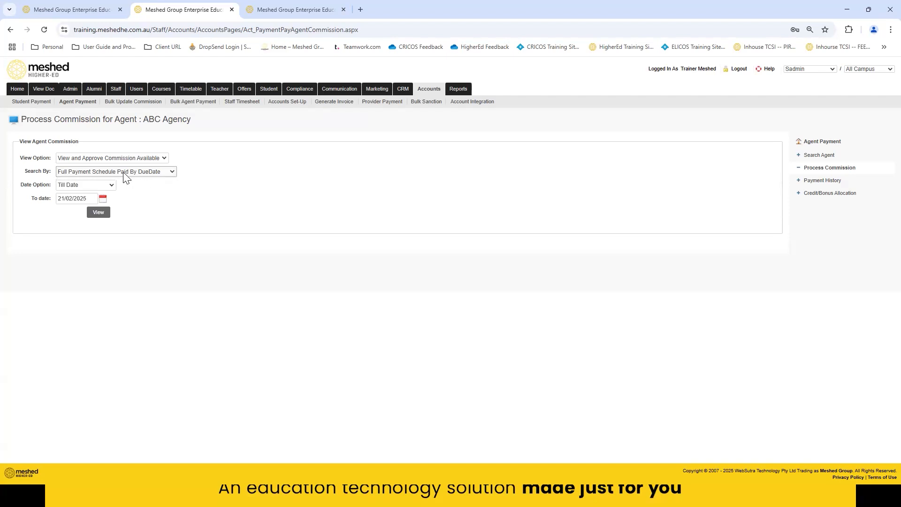
# Keep the Till Date option, set the end date to 27/02/2027, and list ABC Agency's available commission.
pyautogui.click(103, 200)
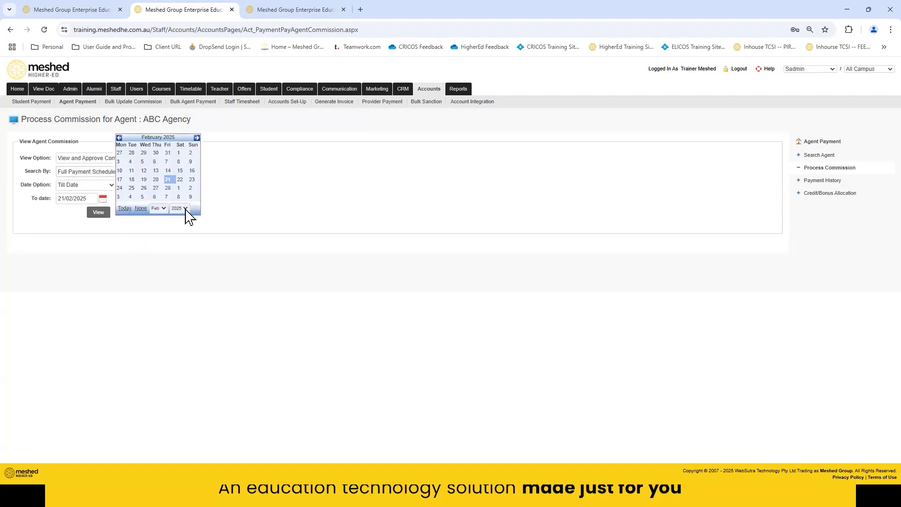
pyautogui.click(117, 216)
pyautogui.click(111, 186)
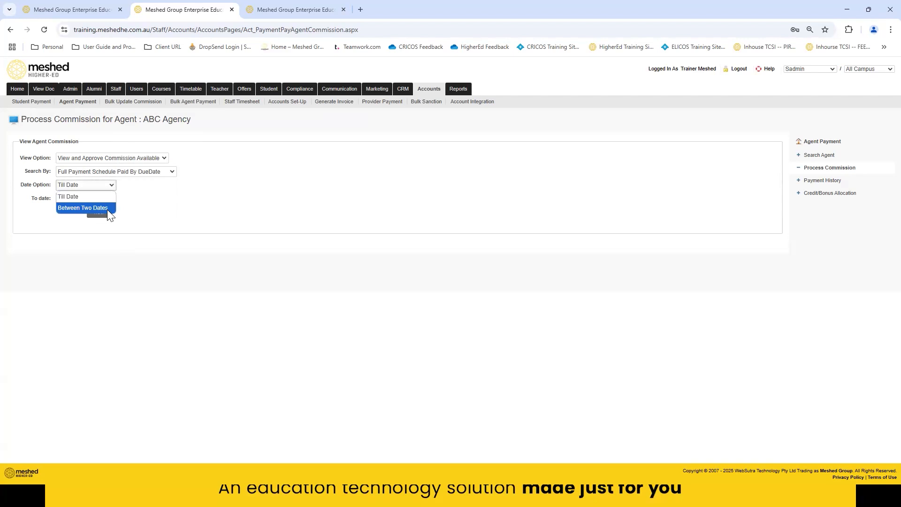
pyautogui.click(104, 199)
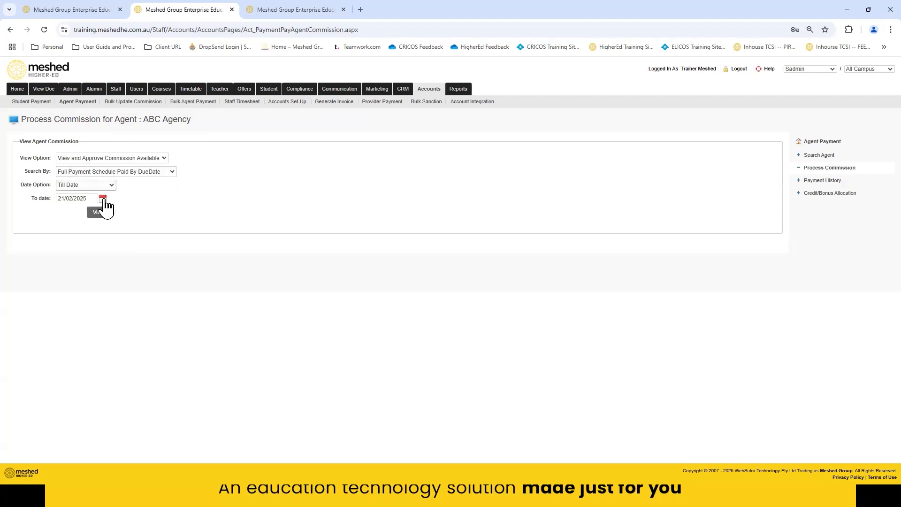
pyautogui.click(103, 200)
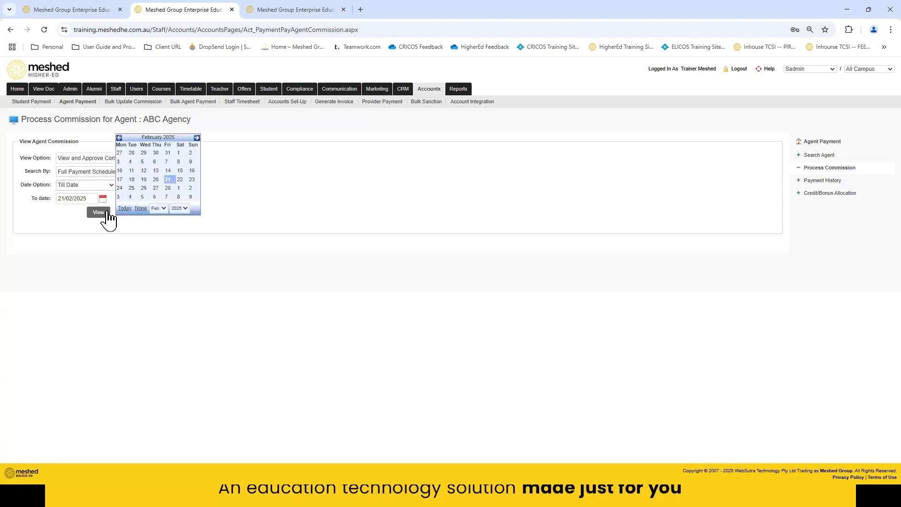
pyautogui.click(184, 208)
pyautogui.click(178, 299)
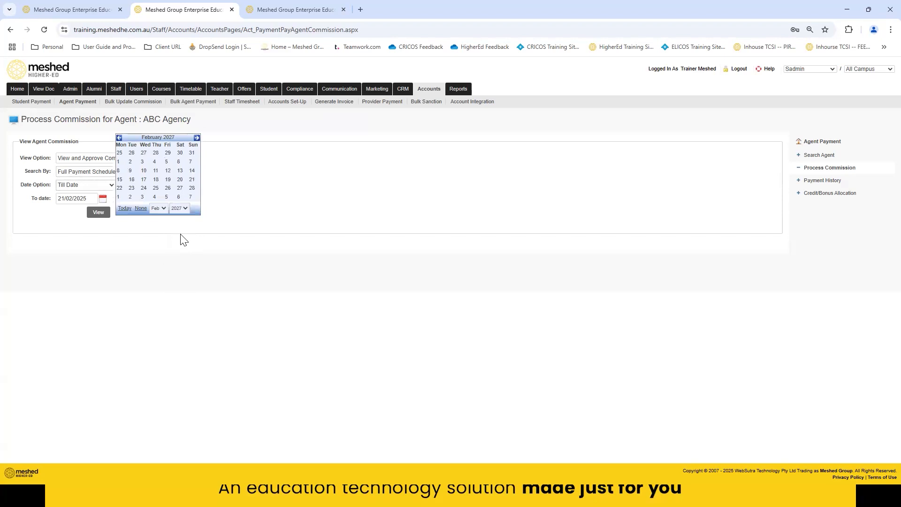
pyautogui.click(181, 188)
pyautogui.click(99, 213)
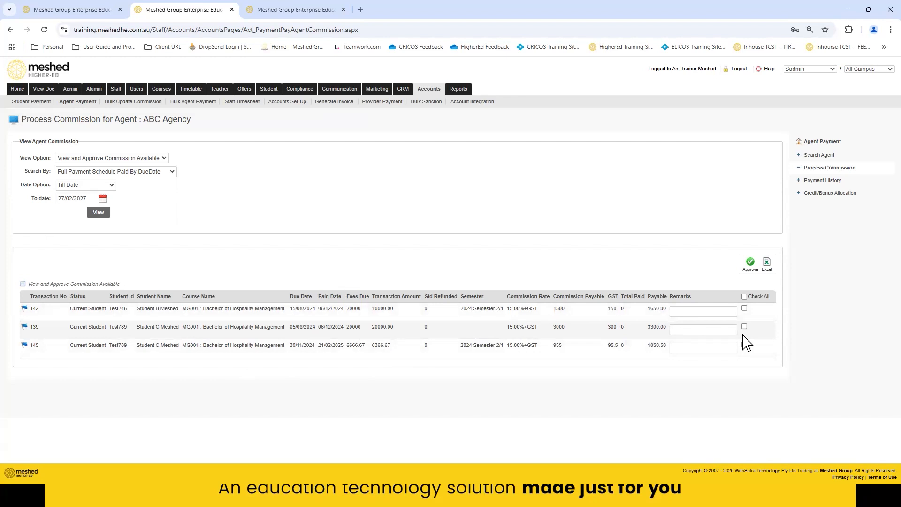
# Select only transactions 142 and 139 in the available commission list and approve their commission.
pyautogui.click(745, 297)
pyautogui.click(744, 296)
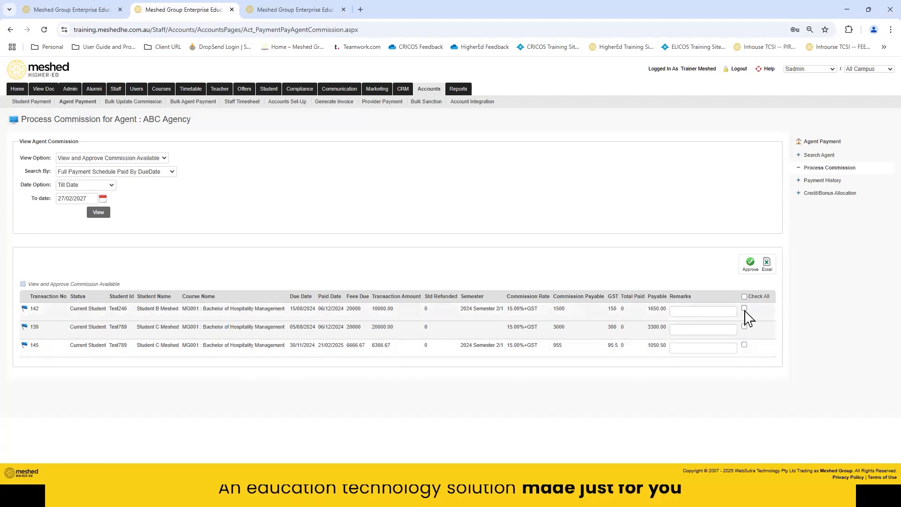
pyautogui.click(745, 308)
pyautogui.click(744, 327)
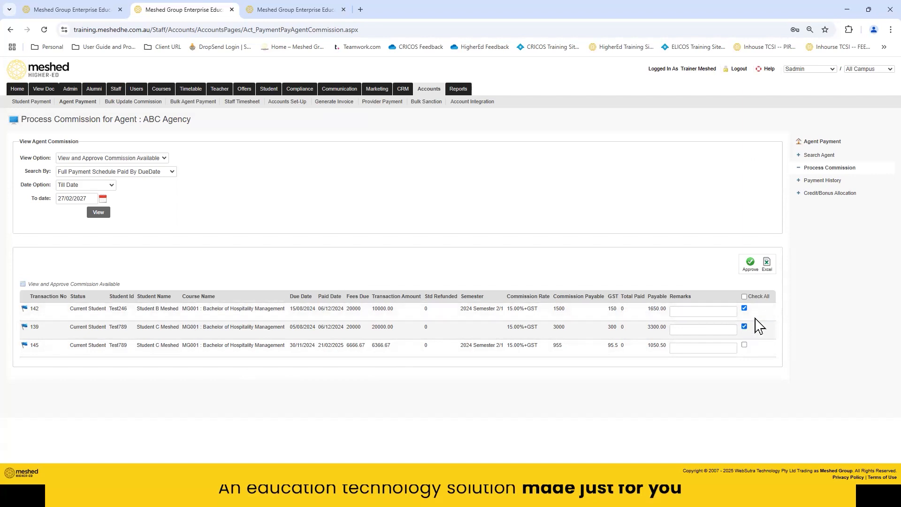
pyautogui.click(751, 262)
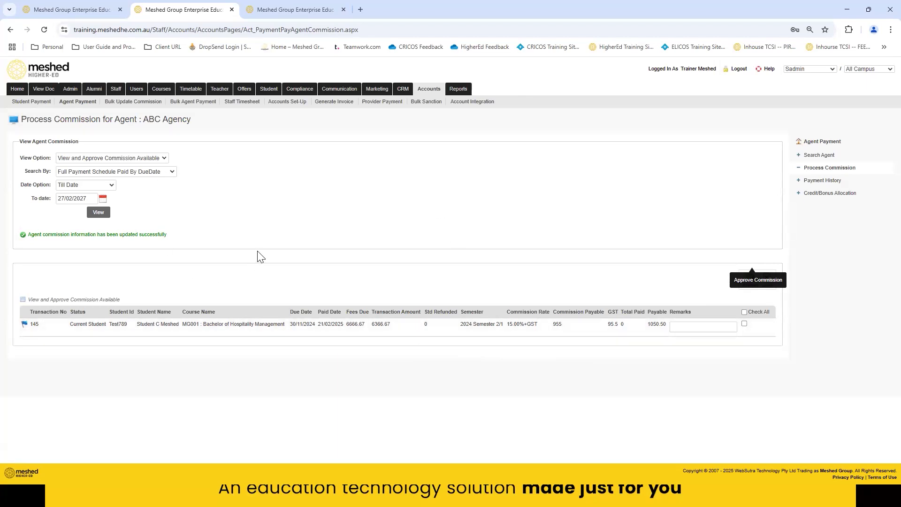
# Switch the view to Process and Pay Commission and list the All Approved commission entries for ABC Agency.
pyautogui.click(164, 159)
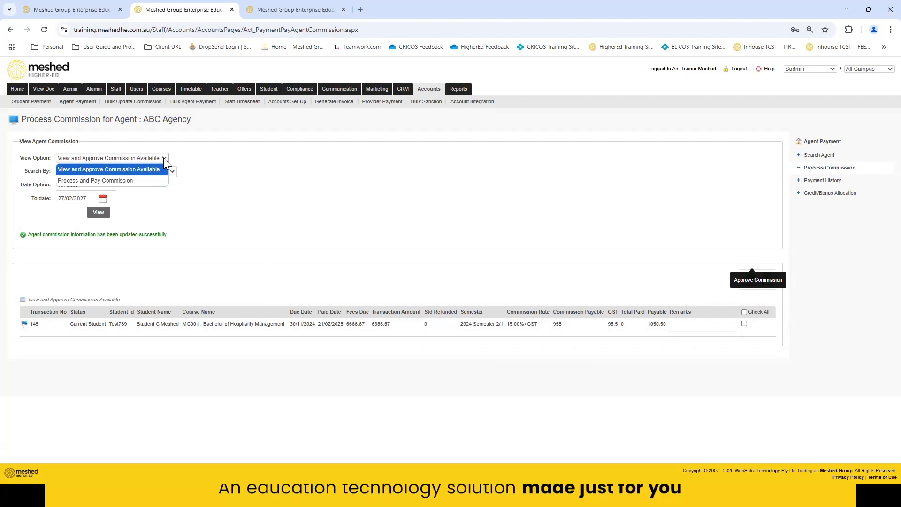
pyautogui.click(151, 181)
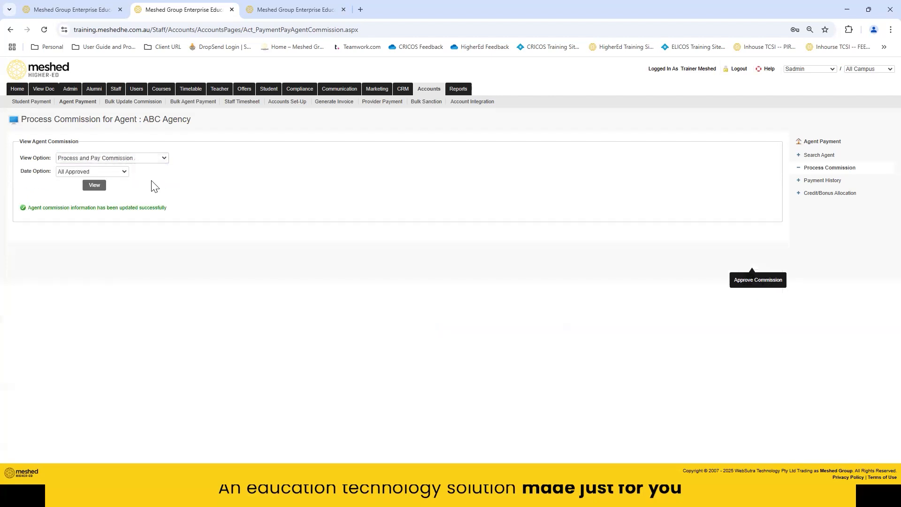
pyautogui.click(125, 172)
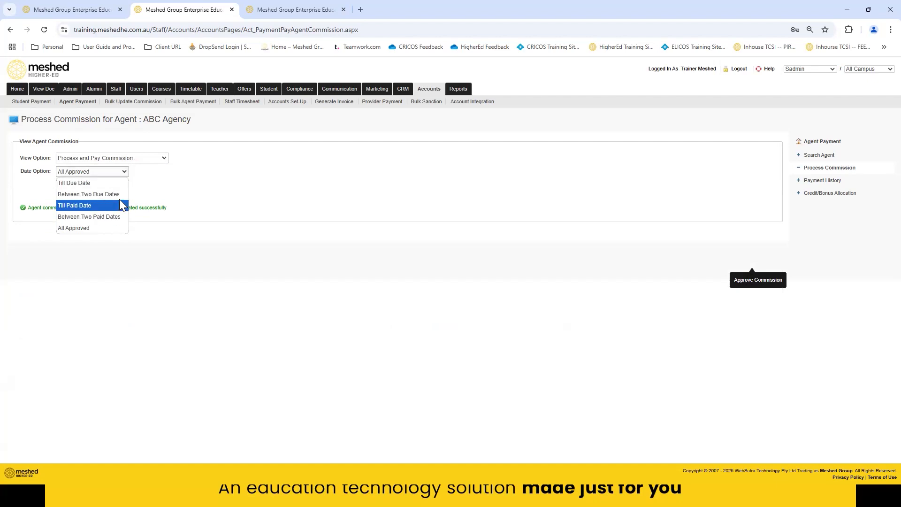
pyautogui.click(94, 227)
pyautogui.click(94, 184)
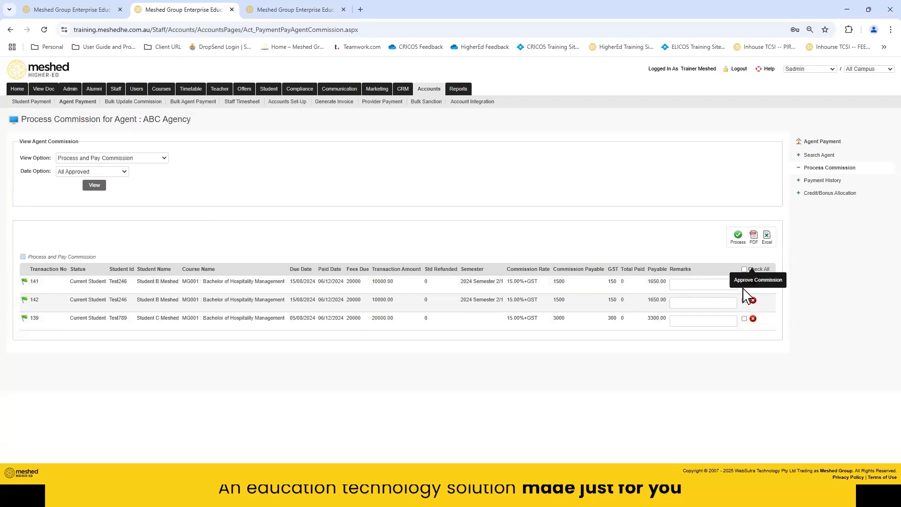
# Select all the approved commission transactions and start processing them.
pyautogui.click(743, 269)
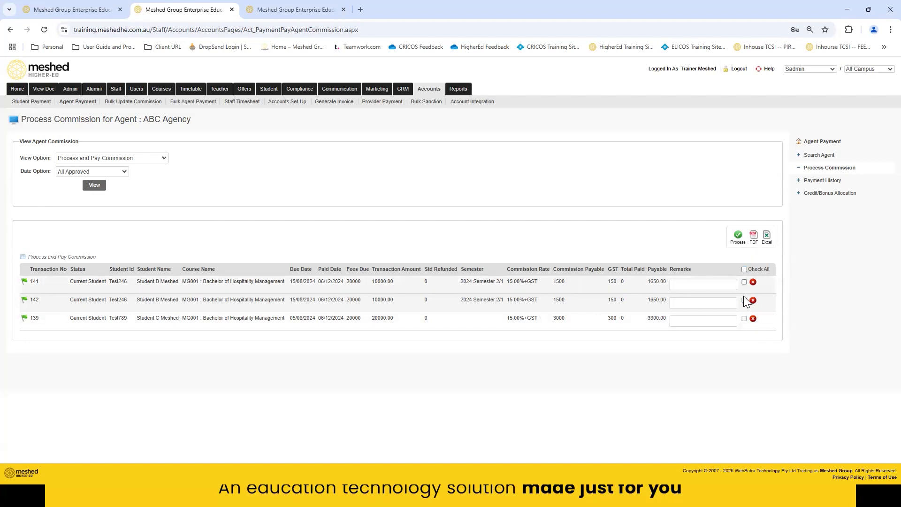
pyautogui.click(744, 269)
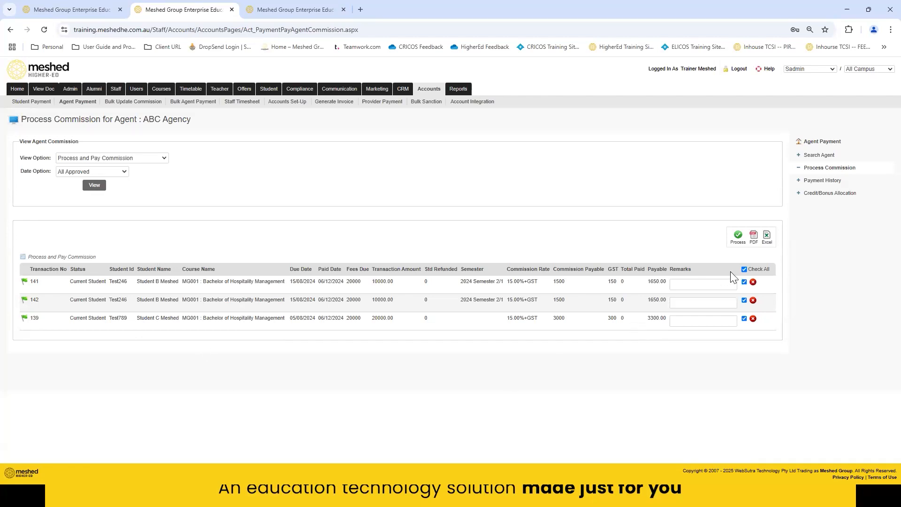
pyautogui.click(738, 235)
# Process the agent commission with invoice number 10, payment mode Internet Transfer and the remark "training", and close the dialog.
pyautogui.click(481, 243)
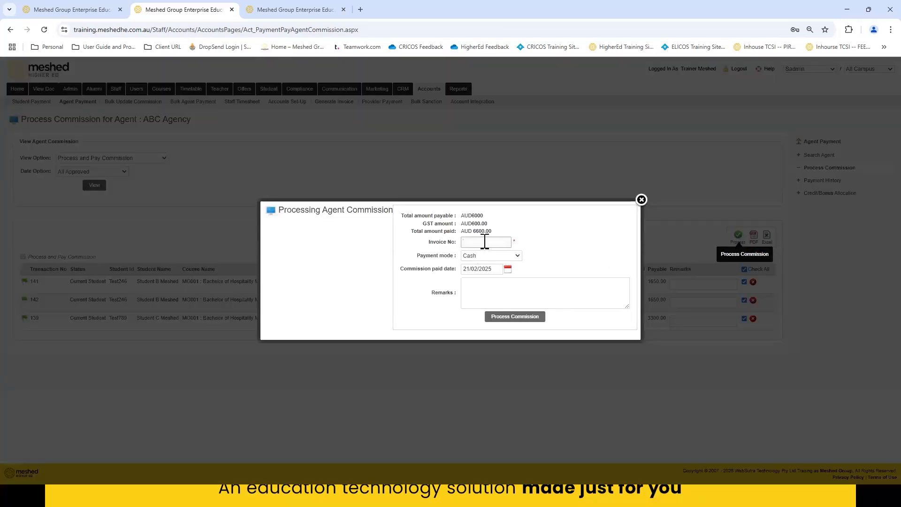
pyautogui.click(484, 241)
pyautogui.write('10')
pyautogui.click(529, 261)
pyautogui.click(518, 257)
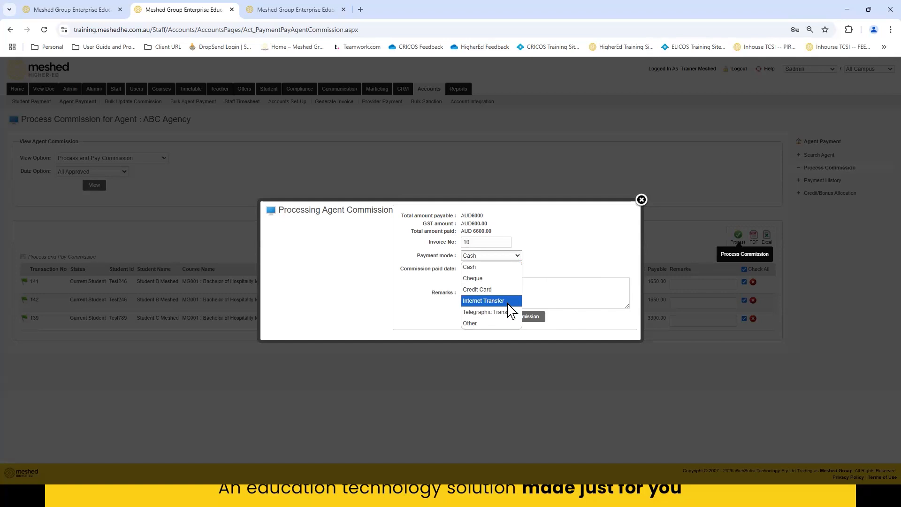
pyautogui.click(507, 304)
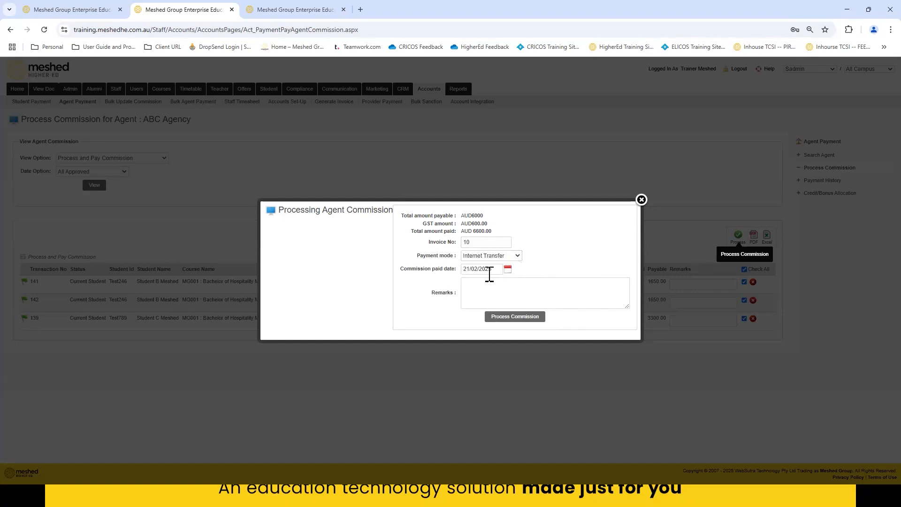
pyautogui.click(501, 294)
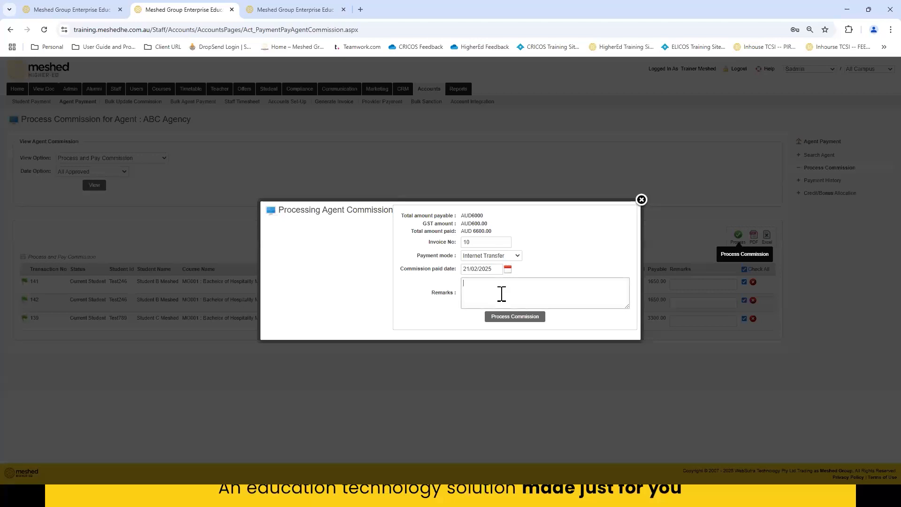
pyautogui.write('tr')
pyautogui.click(520, 321)
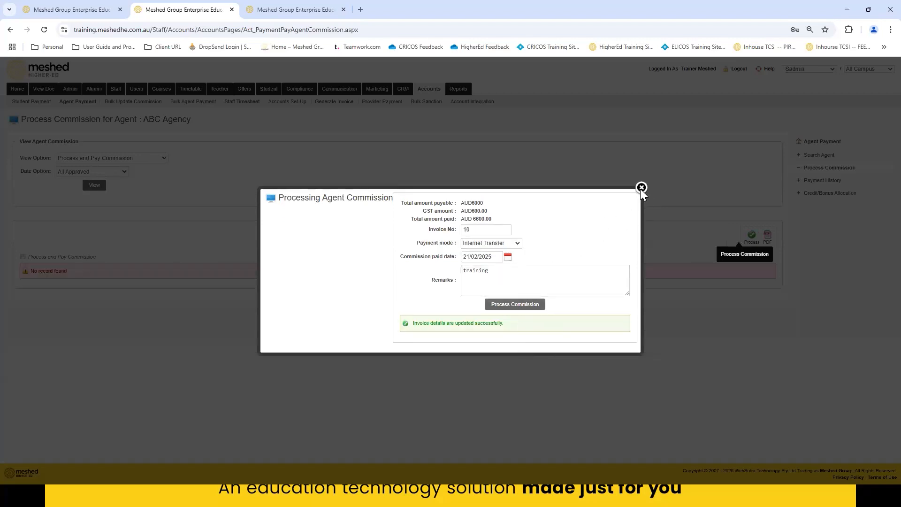
pyautogui.click(641, 188)
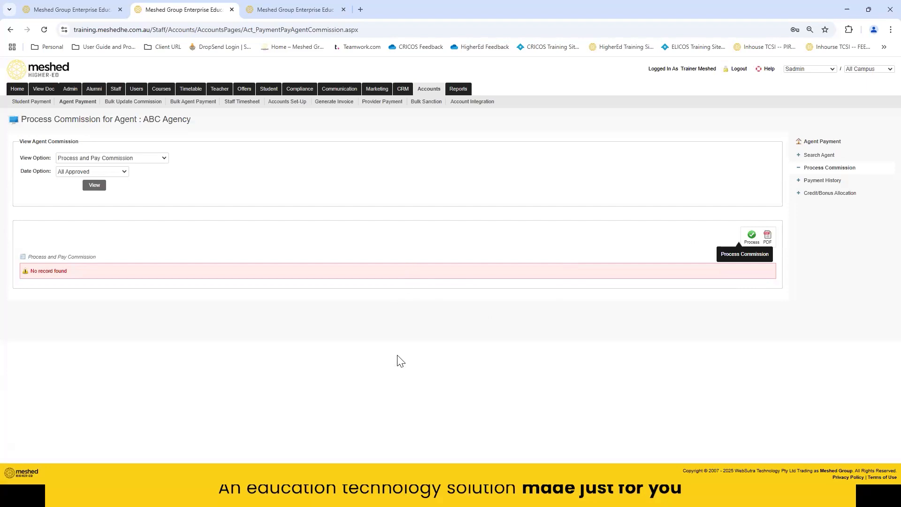
# View the 2025 invoiced commission in ABC Agency's payment history and show the transactions of invoice 10.
pyautogui.click(834, 184)
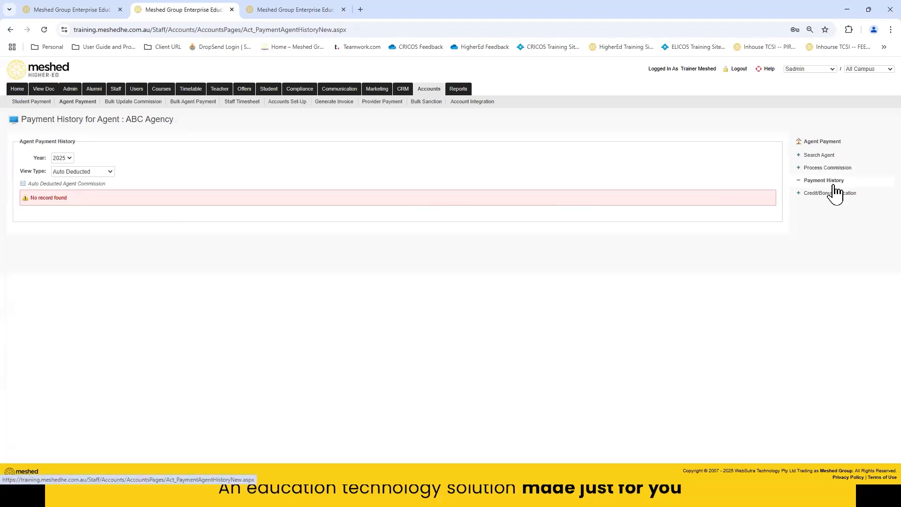
pyautogui.click(109, 172)
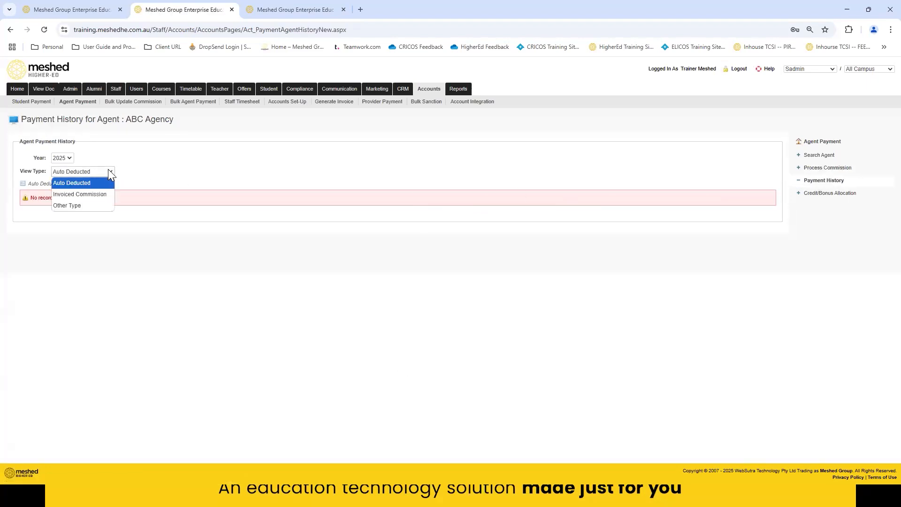
pyautogui.click(102, 195)
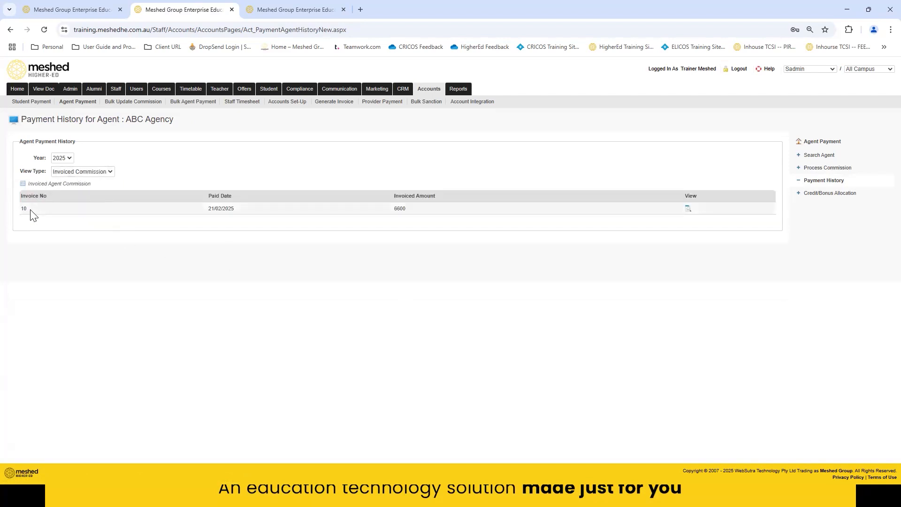
pyautogui.click(687, 209)
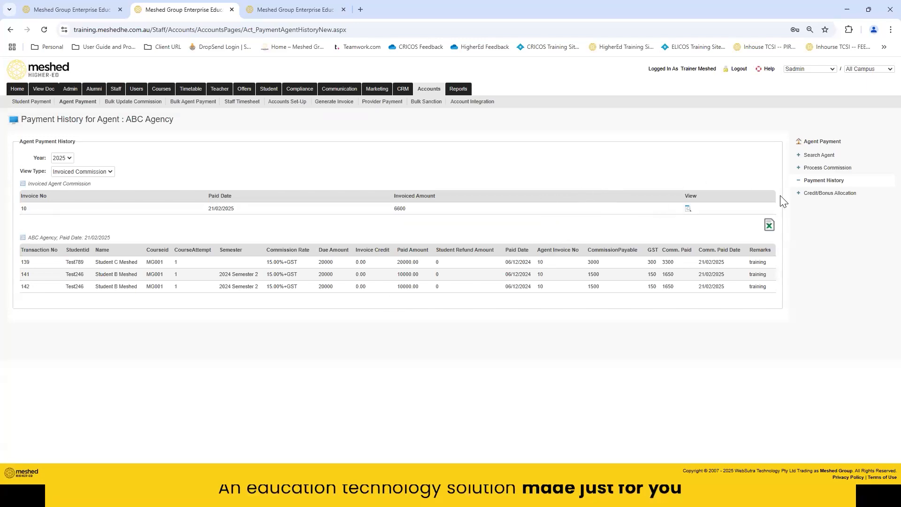
# Open ABC Agency's credit or bonus allocation, set the type to Agent Credit, and check the payment mode and type options.
pyautogui.click(821, 196)
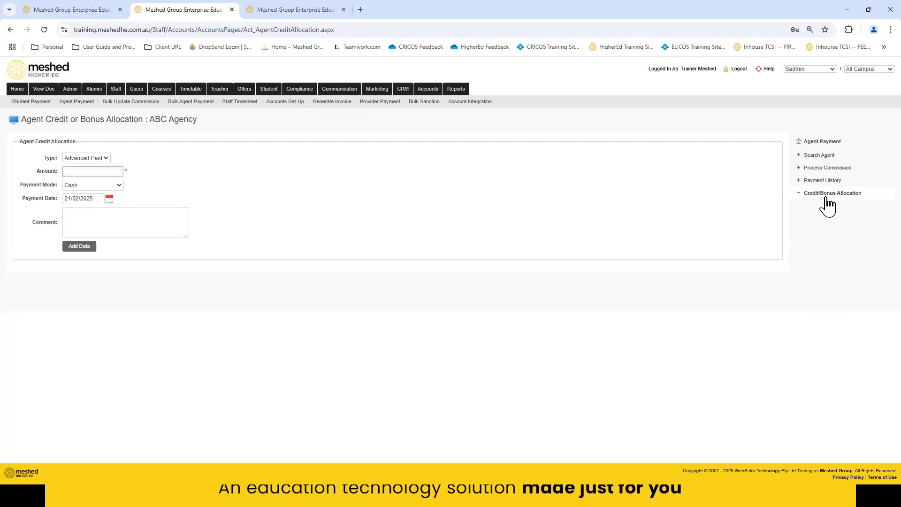
pyautogui.click(105, 158)
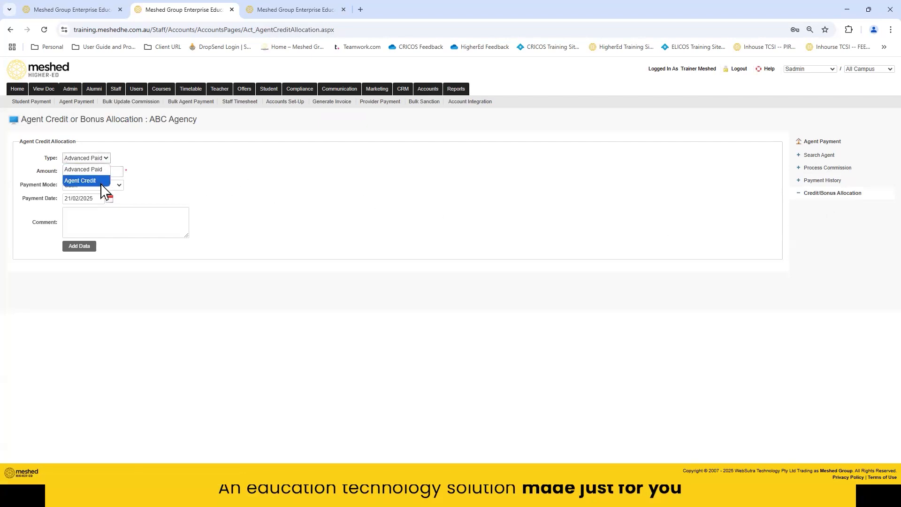
pyautogui.click(102, 181)
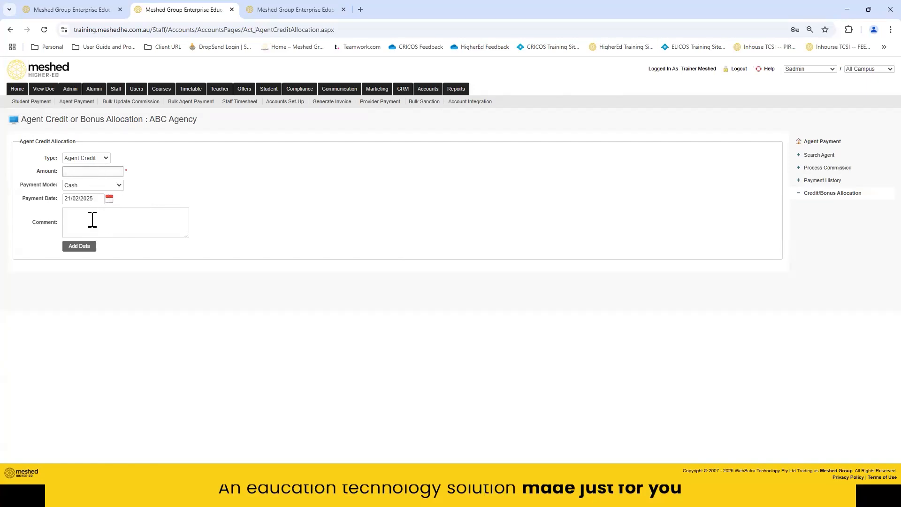
pyautogui.click(120, 187)
pyautogui.click(160, 209)
pyautogui.click(105, 159)
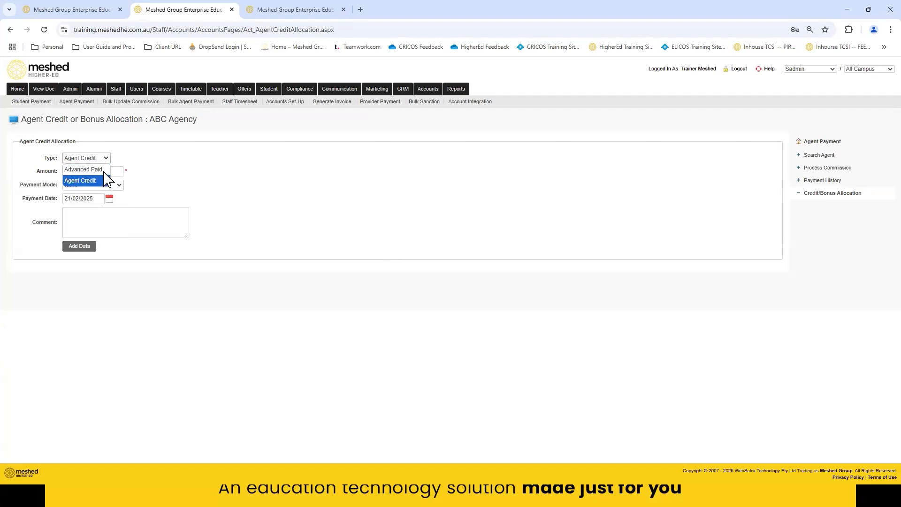
pyautogui.click(237, 212)
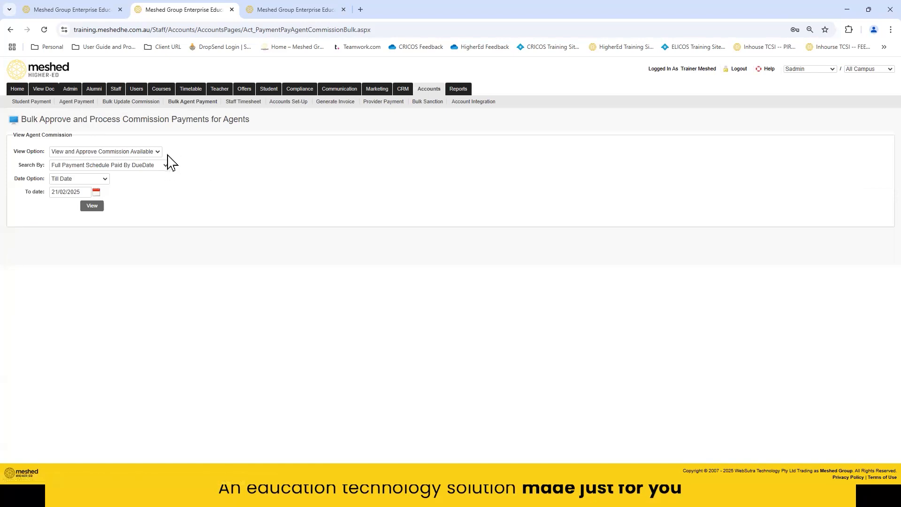
# List the commission available for bulk approval across all agents with the end date set to 27/02/2027.
pyautogui.click(96, 192)
pyautogui.click(173, 202)
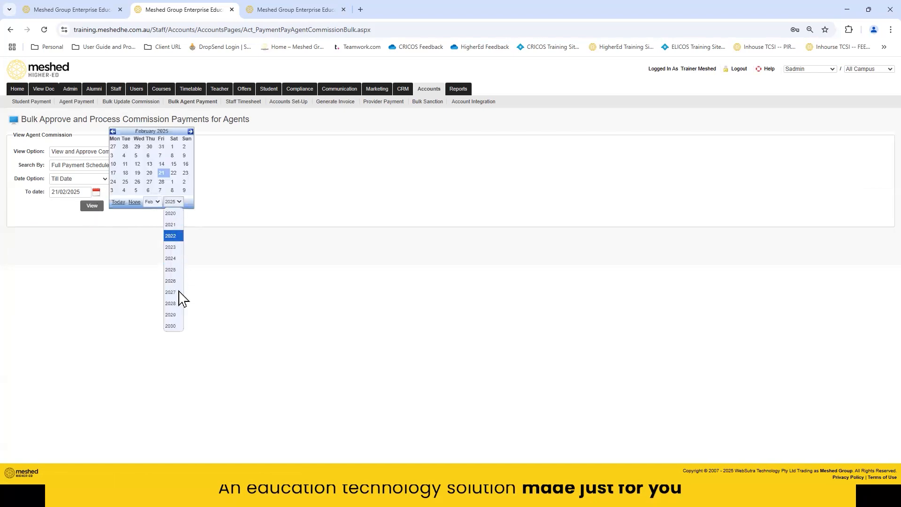
pyautogui.click(177, 295)
pyautogui.click(173, 181)
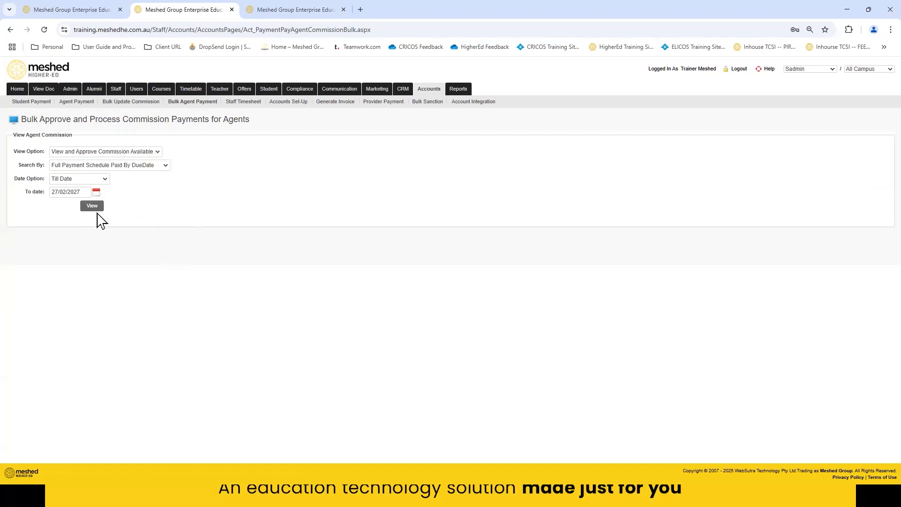
pyautogui.click(93, 206)
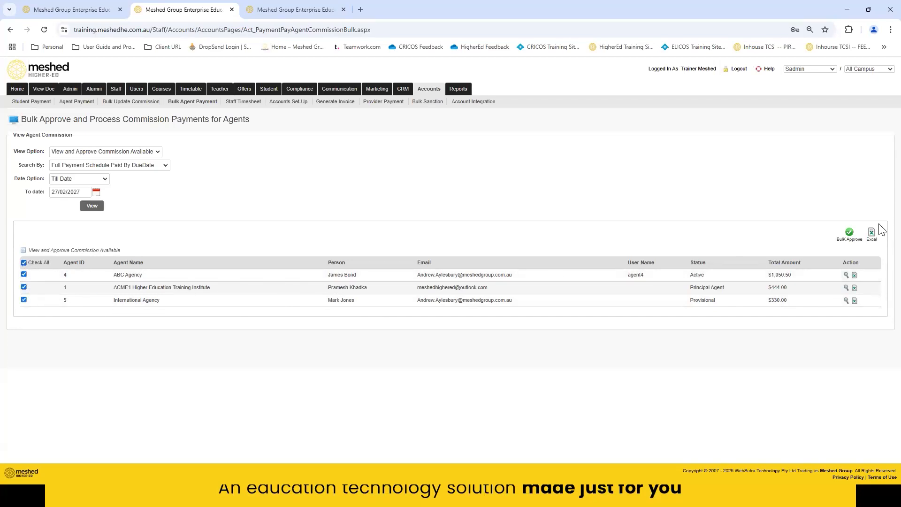
# Leave only ABC Agency selected for bulk approval and open its commission transaction details.
pyautogui.click(24, 263)
pyautogui.click(24, 274)
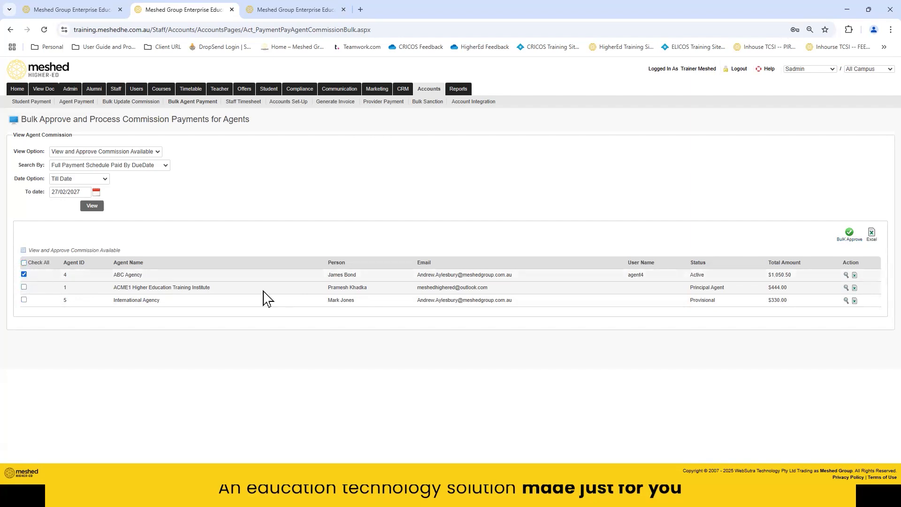
pyautogui.click(846, 276)
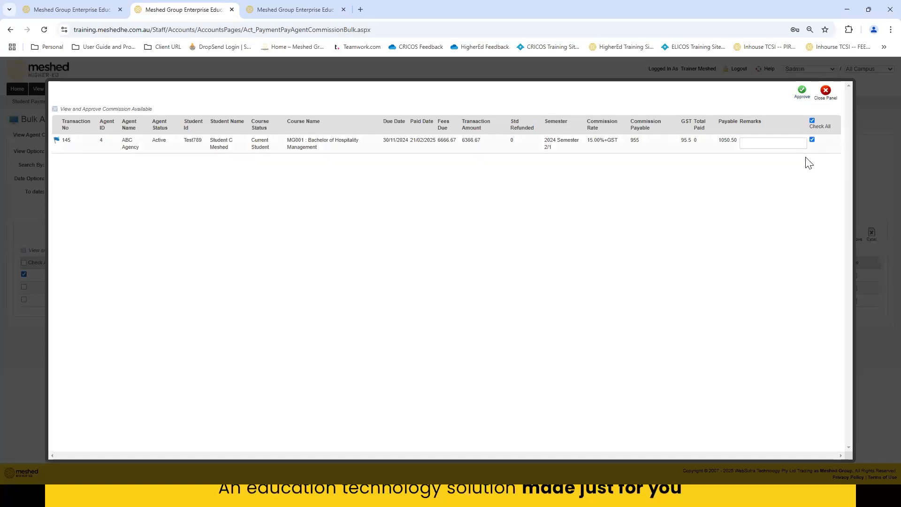
# Select all agents, open ACME1 Higher Education Training Institute's commission details, and approve only transaction 107.
pyautogui.click(825, 90)
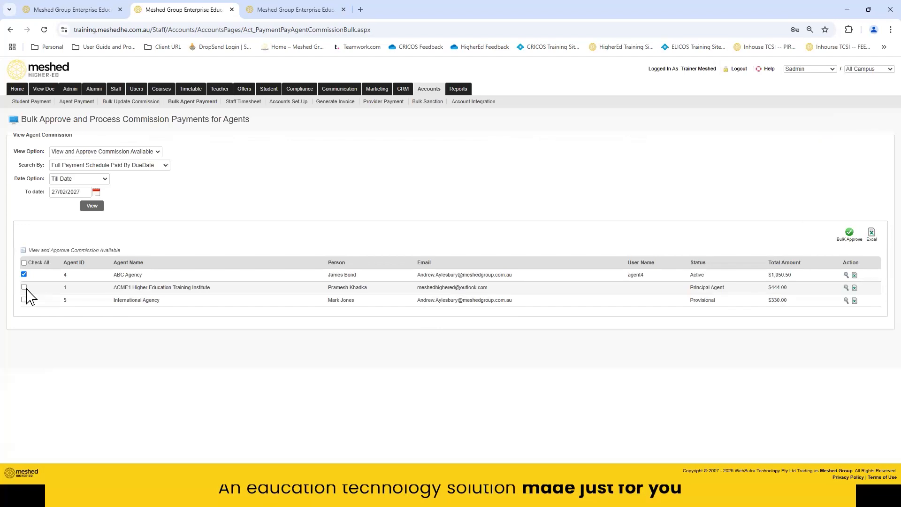
pyautogui.click(24, 263)
pyautogui.click(845, 288)
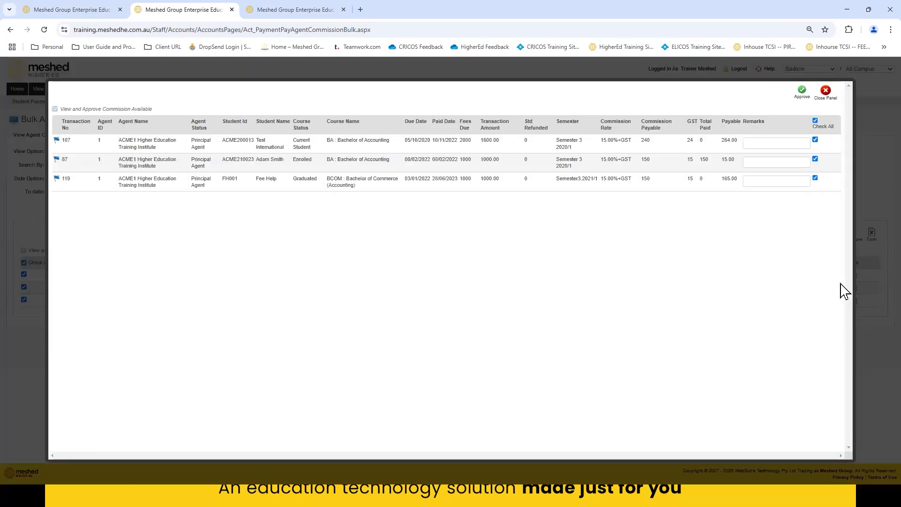
pyautogui.click(815, 178)
pyautogui.click(815, 159)
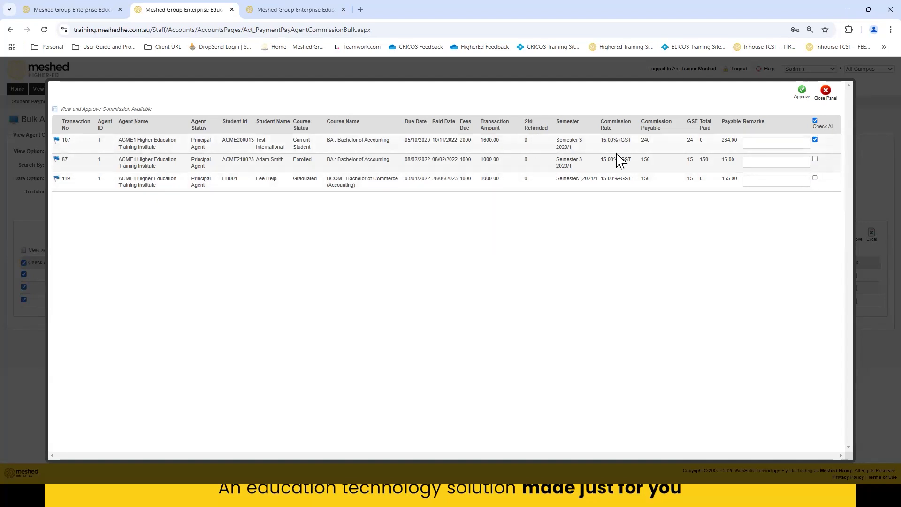
pyautogui.click(801, 92)
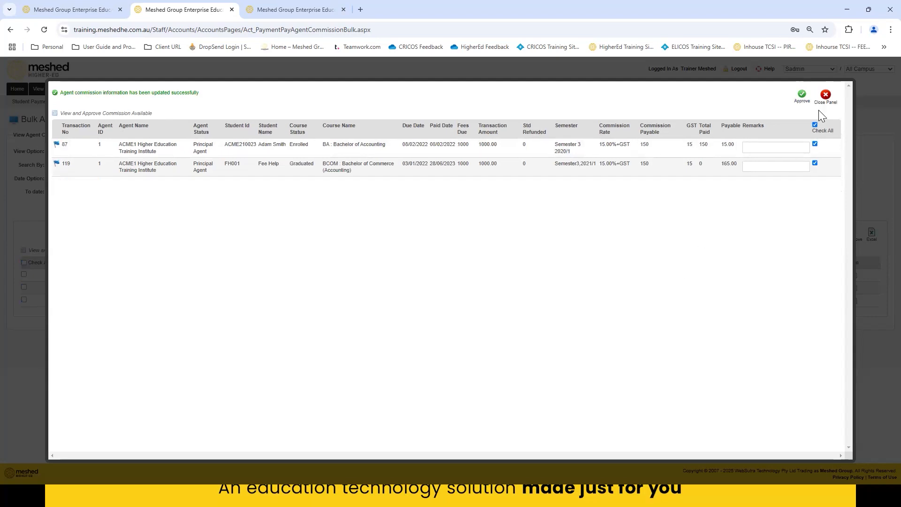
pyautogui.click(826, 95)
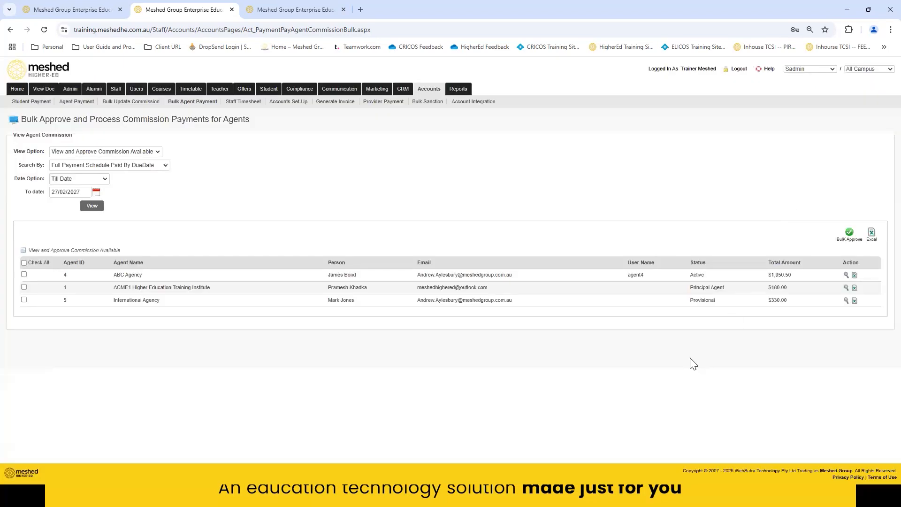
# Review International Agency's commission transaction, then bulk approve the commissions of ABC Agency and International Agency, leaving ACME1 out.
pyautogui.click(846, 300)
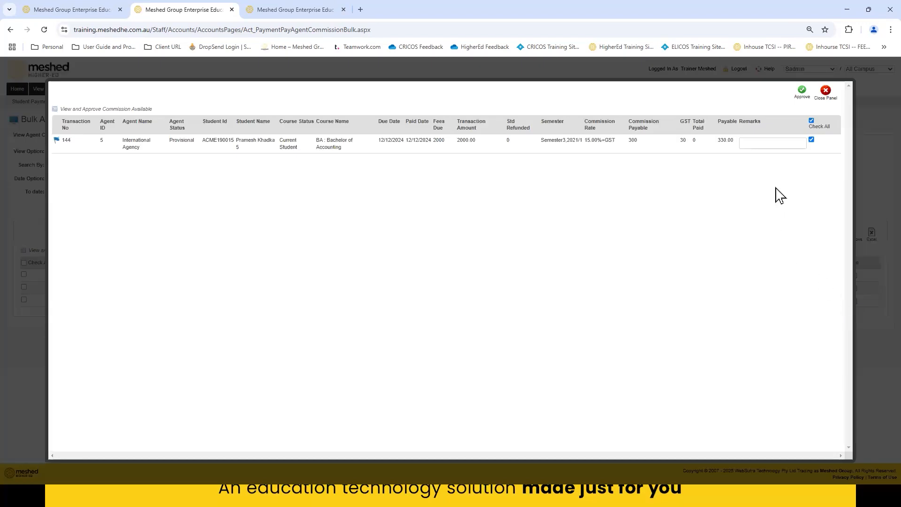
pyautogui.click(826, 94)
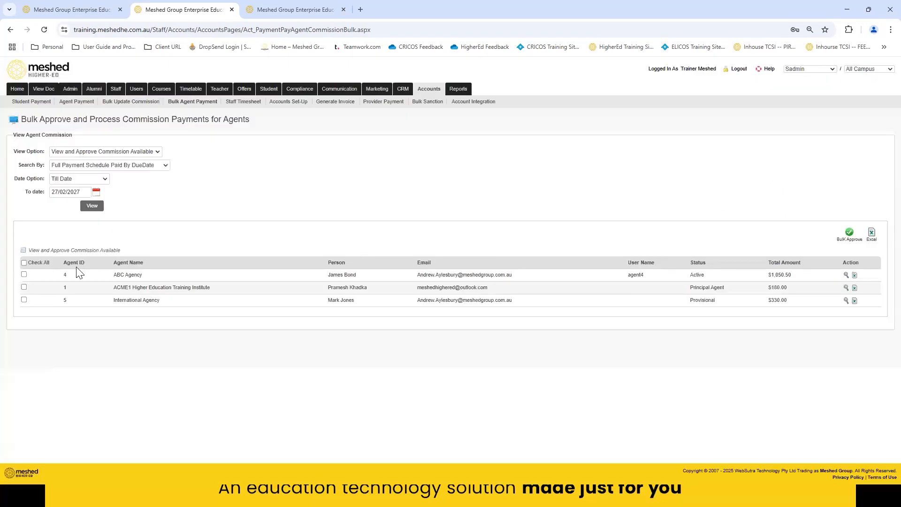
pyautogui.click(24, 262)
pyautogui.click(24, 287)
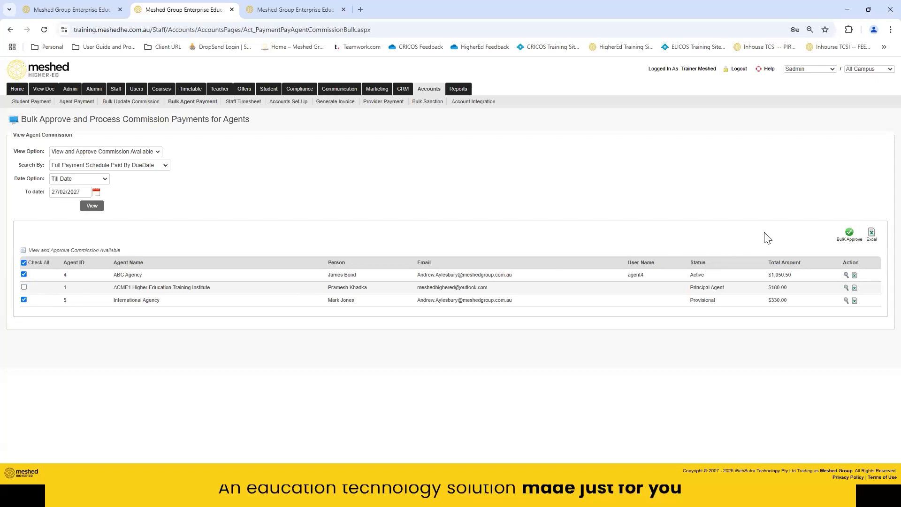
pyautogui.click(848, 237)
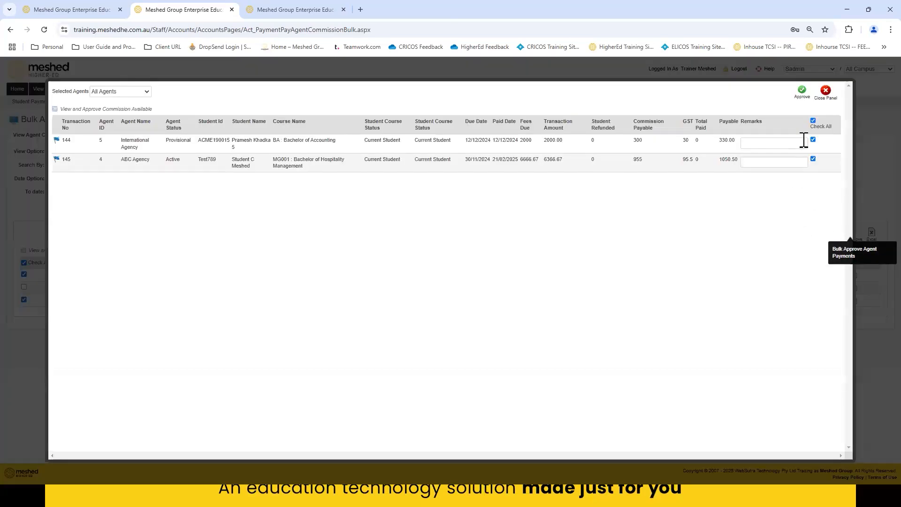
pyautogui.click(801, 90)
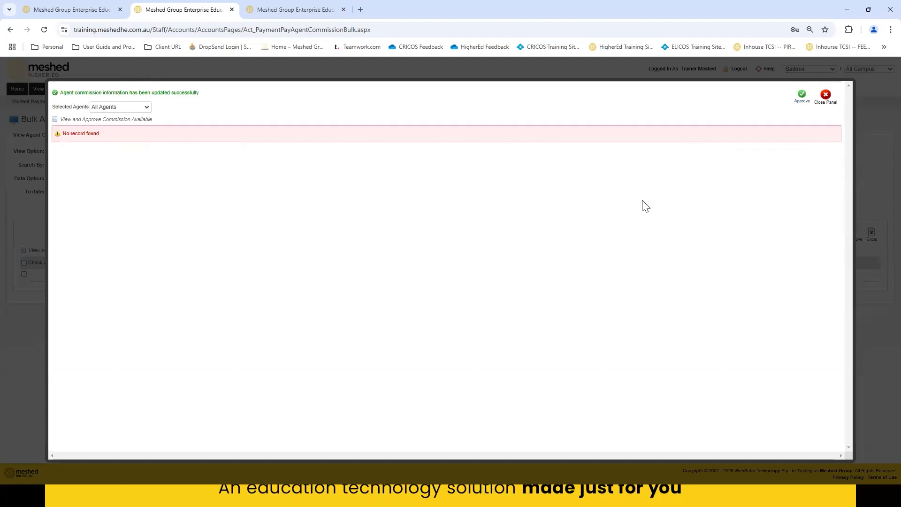
pyautogui.click(827, 99)
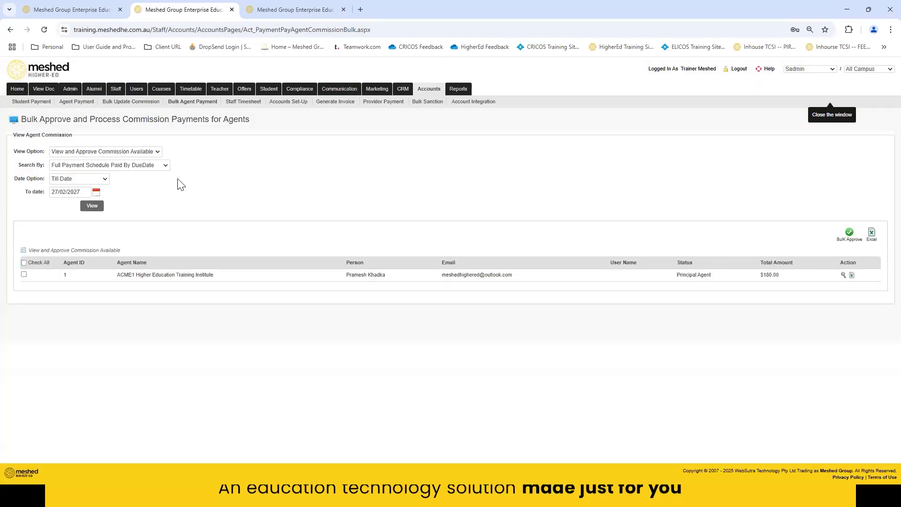
# List all approved commissions with the Process and Pay Commission option, check the date options, and select every agent.
pyautogui.click(158, 151)
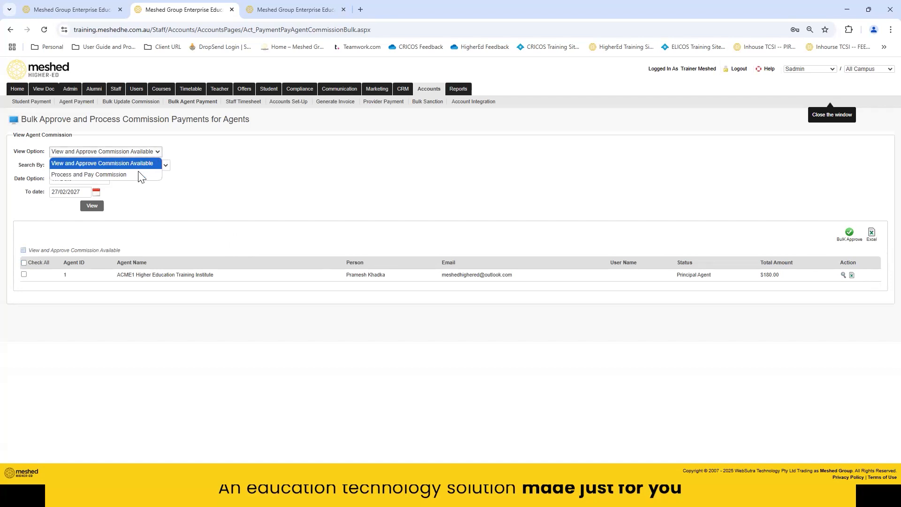
pyautogui.click(137, 173)
pyautogui.click(118, 166)
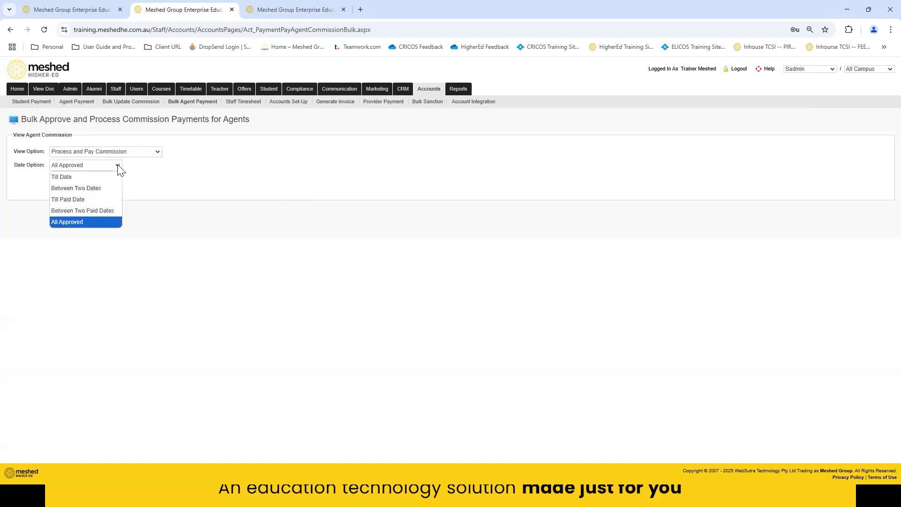
pyautogui.click(166, 187)
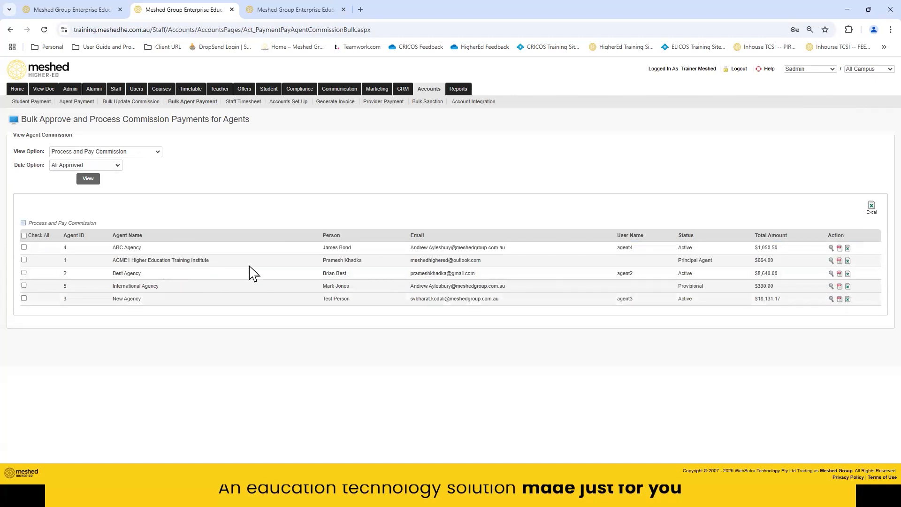
pyautogui.click(24, 235)
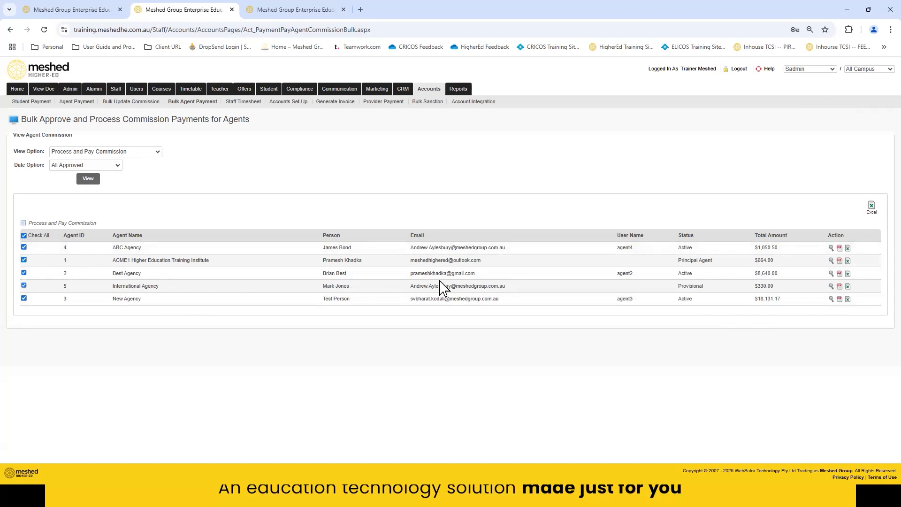
# Process ABC Agency's approved commission with invoice number 18 and Internet Transfer as the payment mode.
pyautogui.click(831, 248)
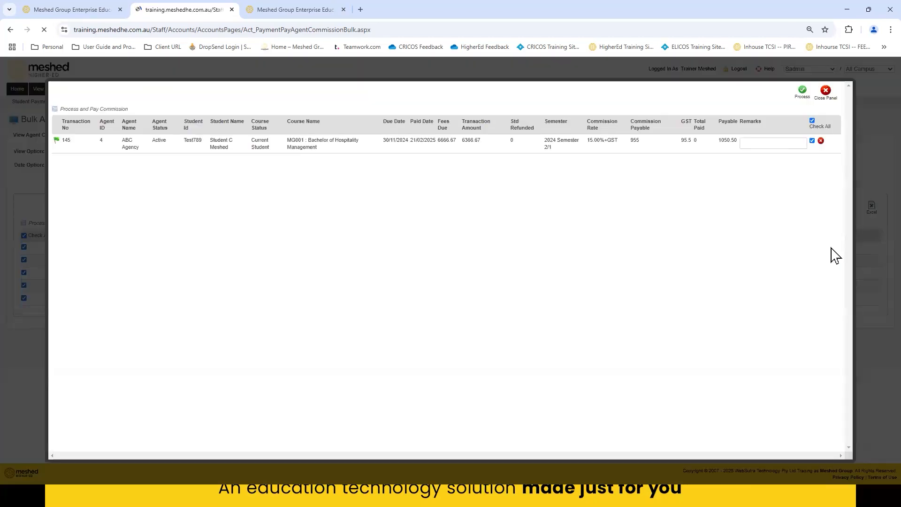
pyautogui.click(802, 93)
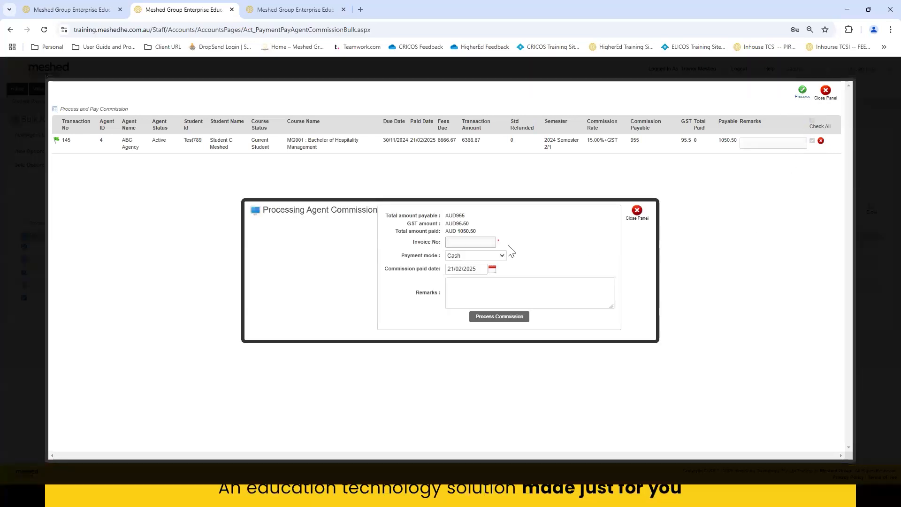
pyautogui.click(463, 241)
pyautogui.write('1')
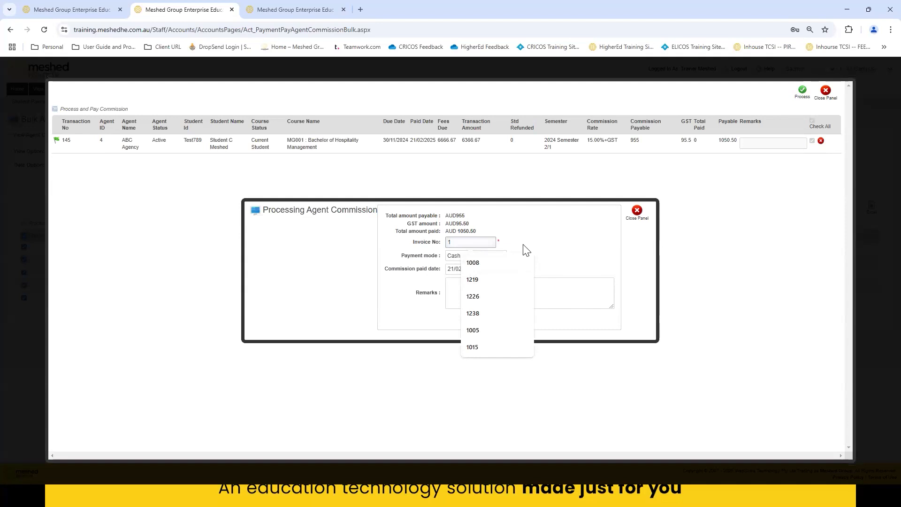
pyautogui.write('8')
pyautogui.click(504, 256)
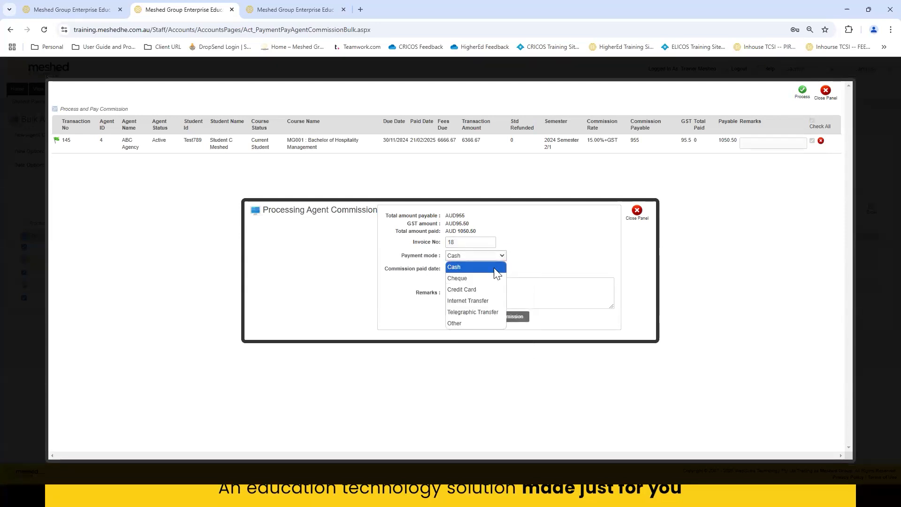
pyautogui.click(488, 301)
pyautogui.click(500, 319)
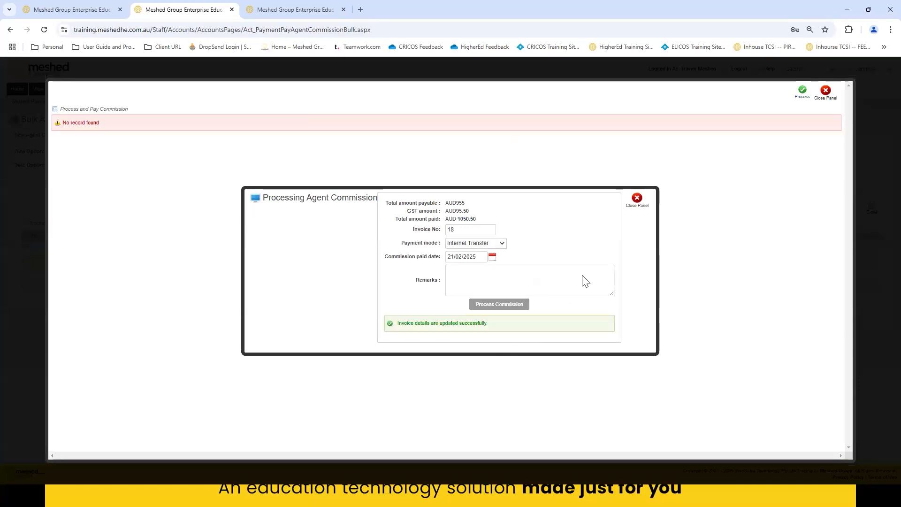
pyautogui.click(637, 198)
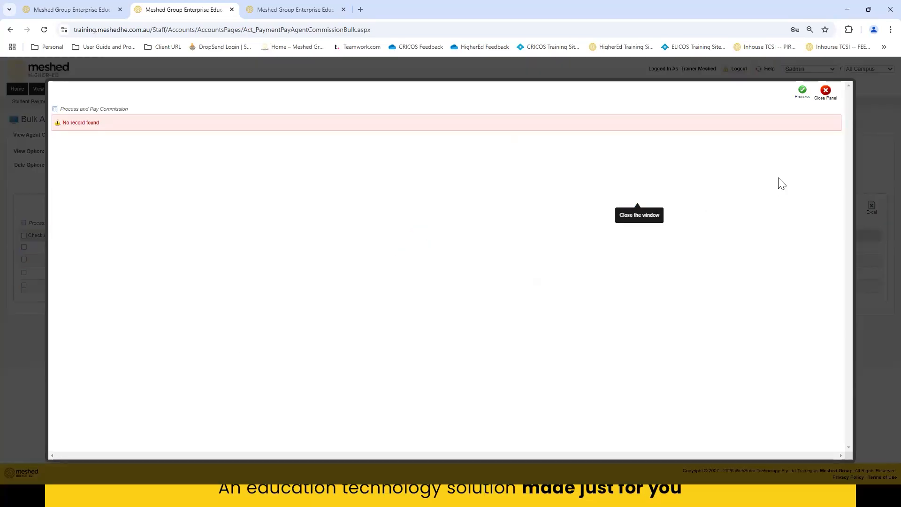
pyautogui.click(824, 91)
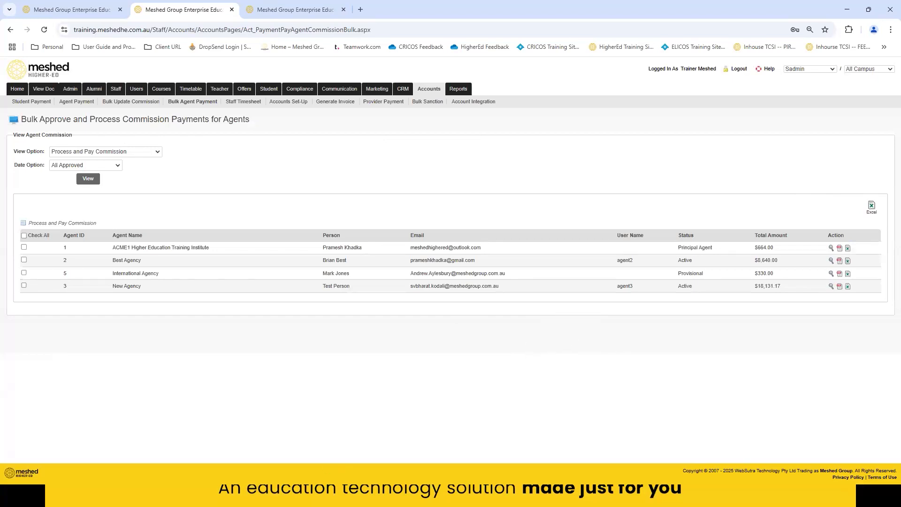
pyautogui.click(850, 14)
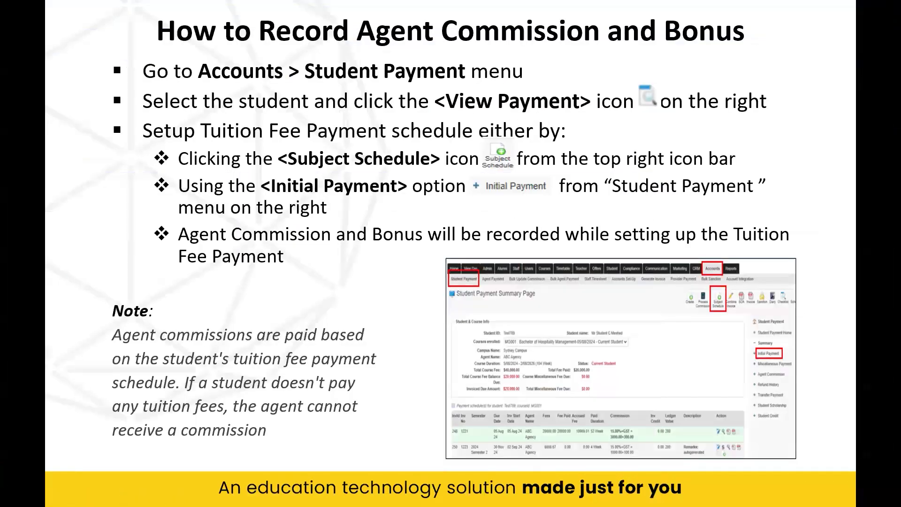
pyautogui.press('Right')
pyautogui.press('Right')
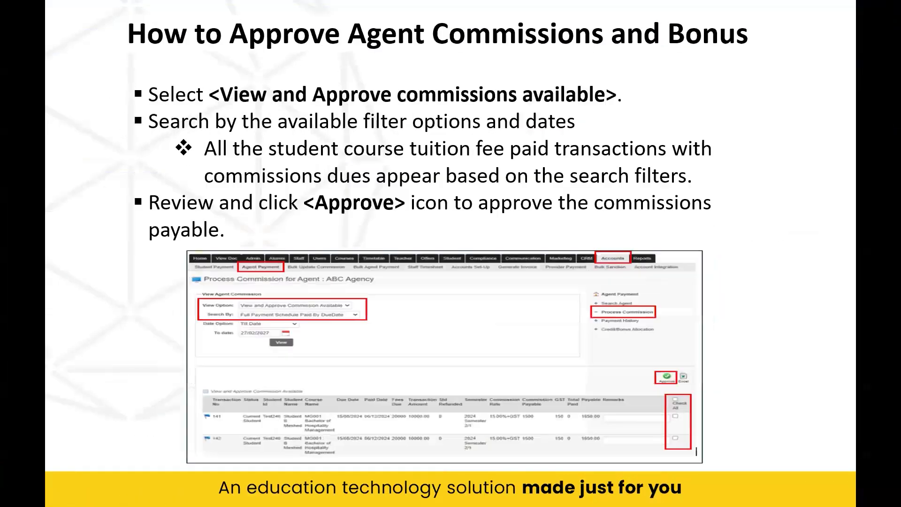
pyautogui.press('Right')
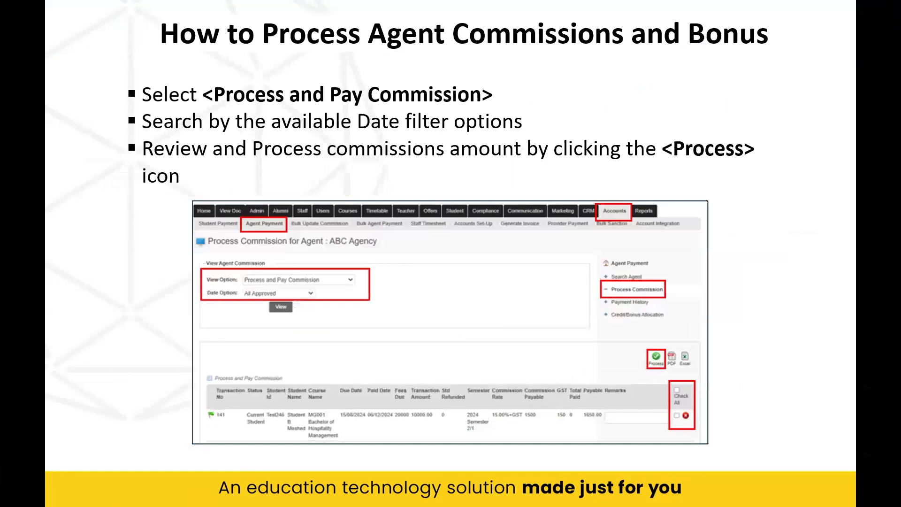
pyautogui.press('Right')
pyautogui.press('Right')
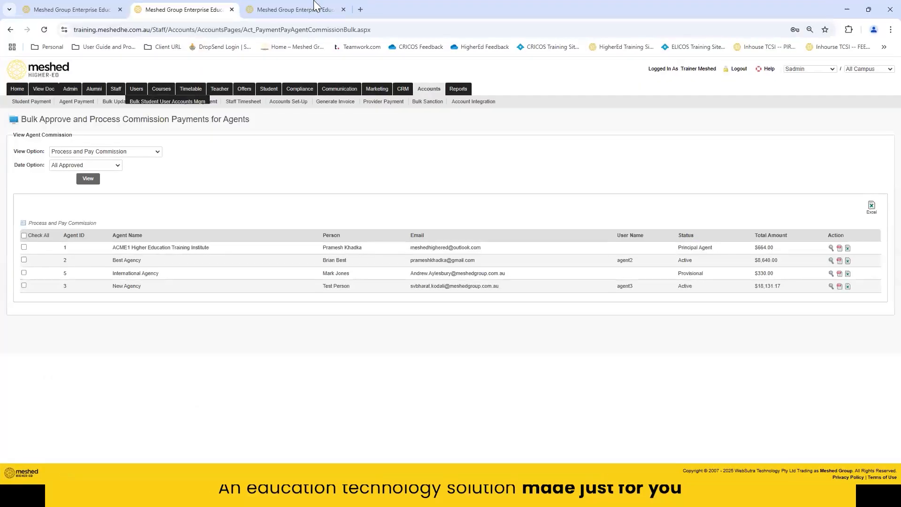
# Open the Reports Overview and look through the reports available in the Accounts category.
pyautogui.click(466, 91)
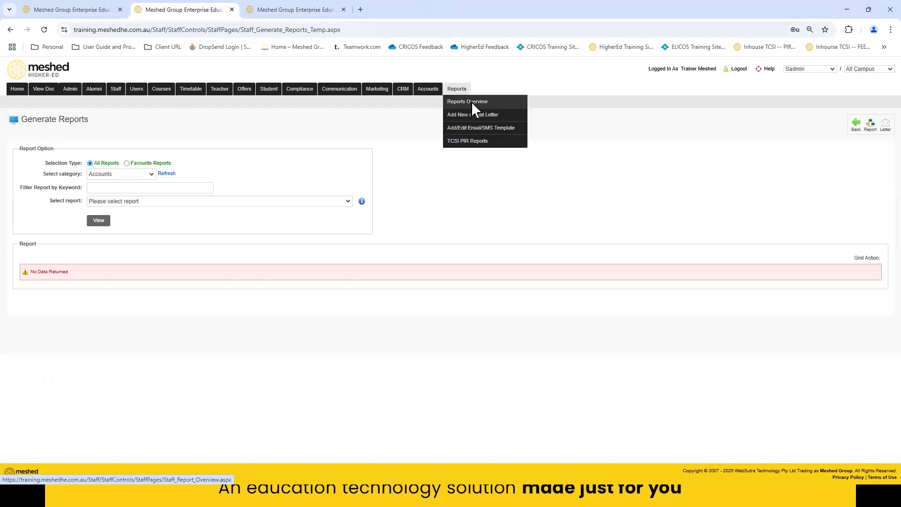
pyautogui.click(471, 102)
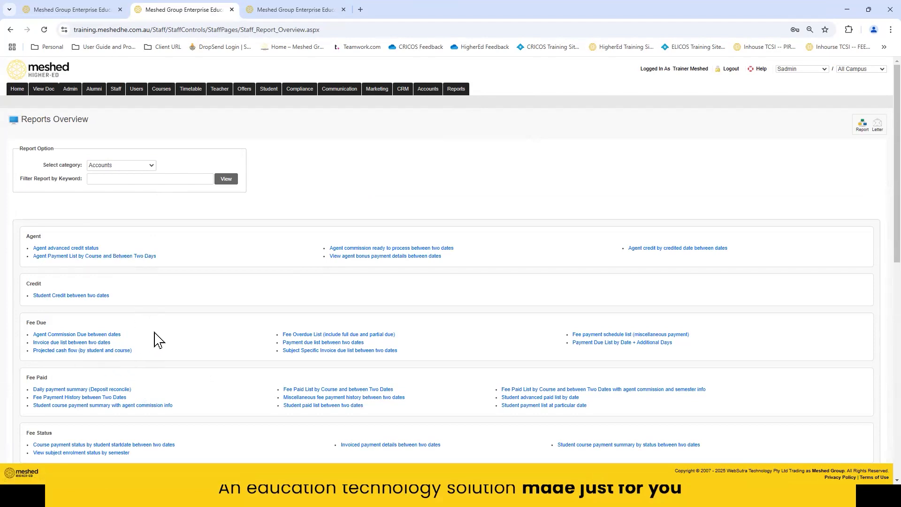
pyautogui.scroll(-1, 141, 328)
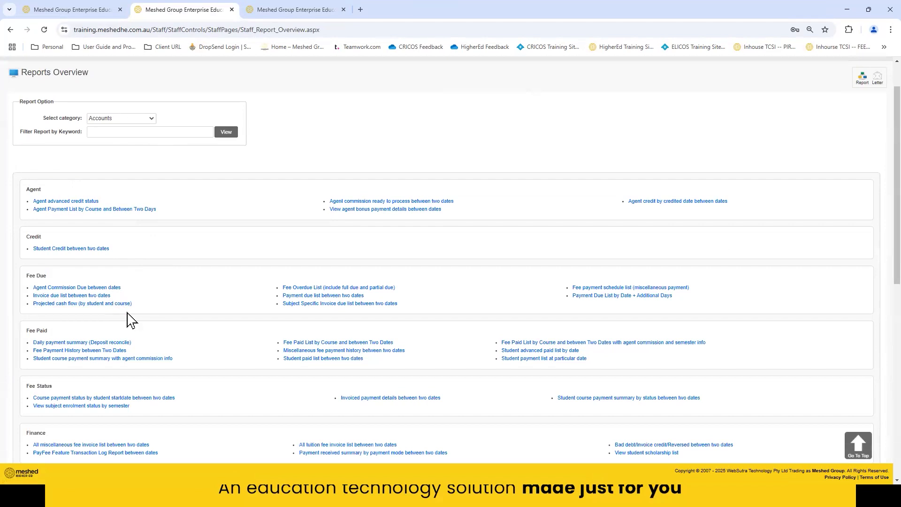
pyautogui.scroll(-1, 128, 318)
pyautogui.scroll(-3, 129, 319)
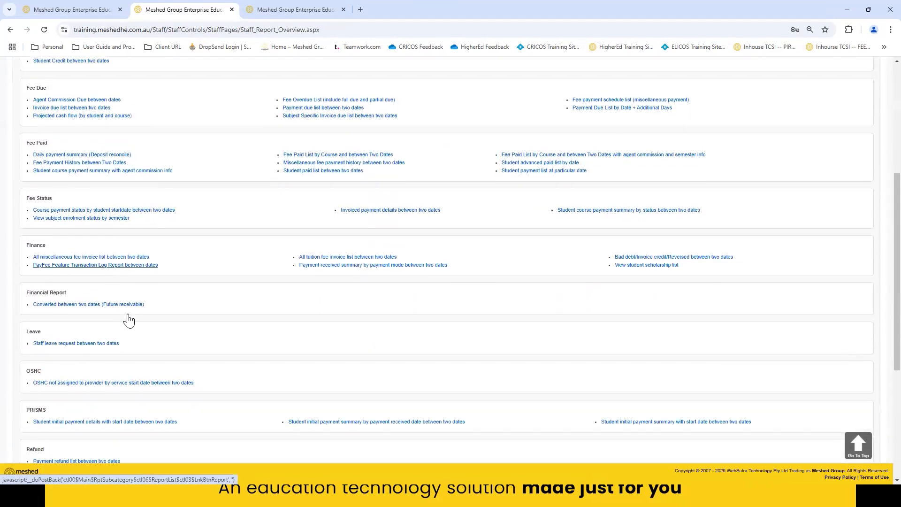
pyautogui.scroll(-3, 128, 323)
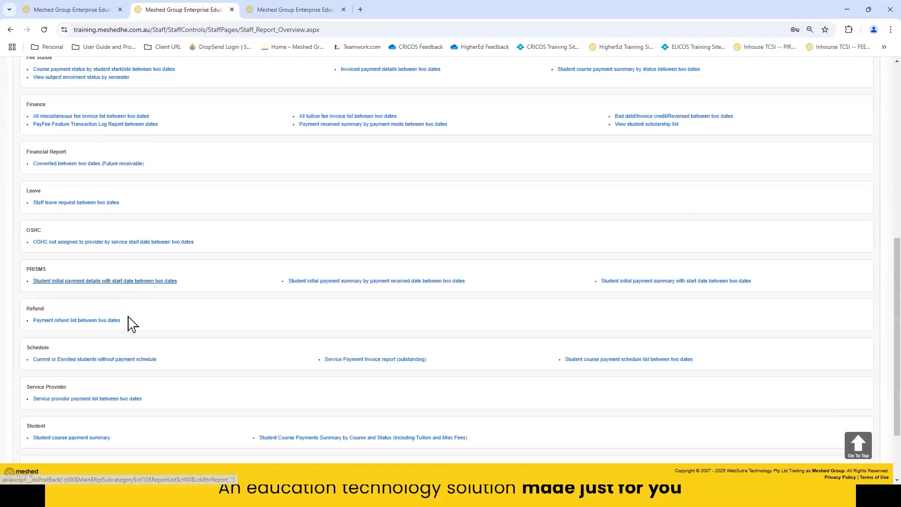
pyautogui.scroll(15, 140, 371)
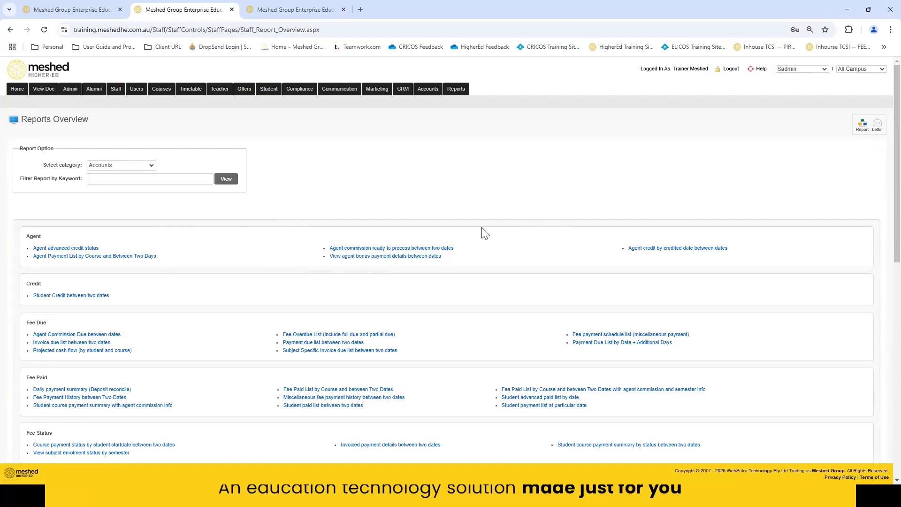
# Run the "Agent commission ready to process between two dates" report from 01/01/2025 to 31/12/2025.
pyautogui.click(444, 249)
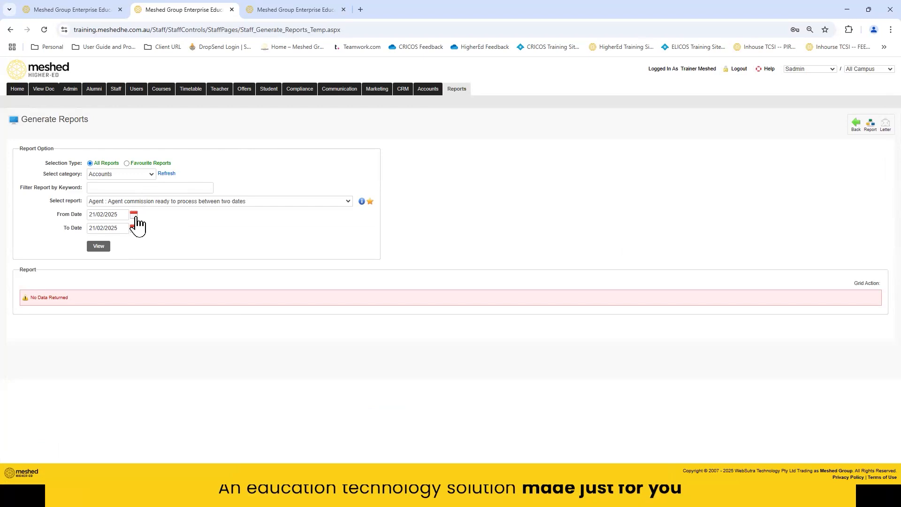
pyautogui.click(135, 215)
pyautogui.click(191, 224)
pyautogui.click(193, 237)
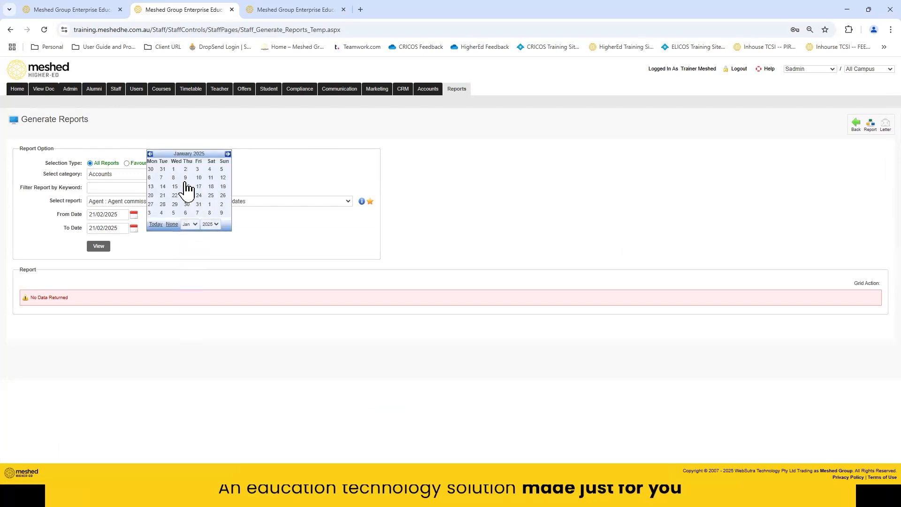
pyautogui.click(173, 169)
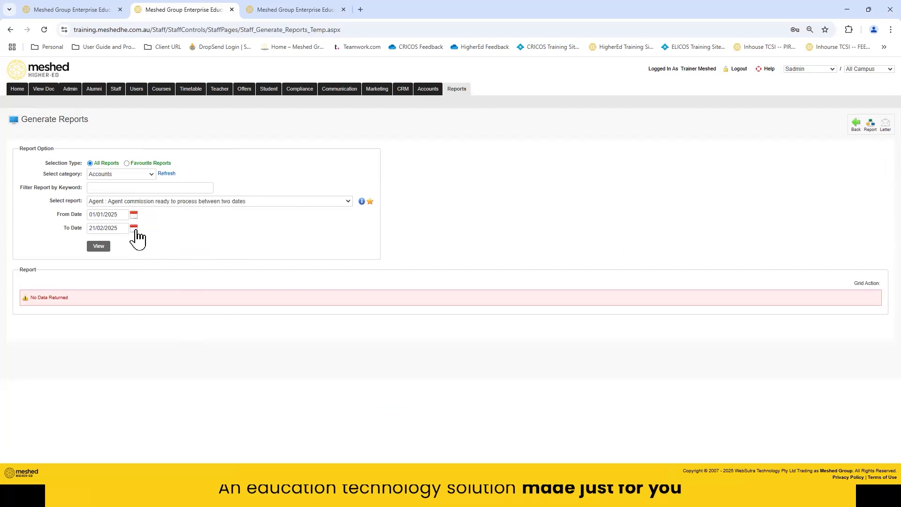
pyautogui.click(134, 228)
pyautogui.click(195, 237)
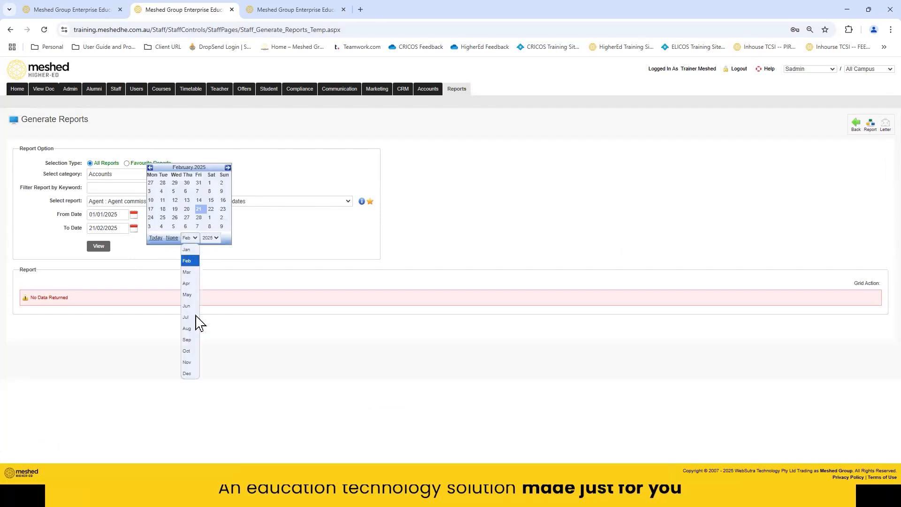
pyautogui.click(190, 372)
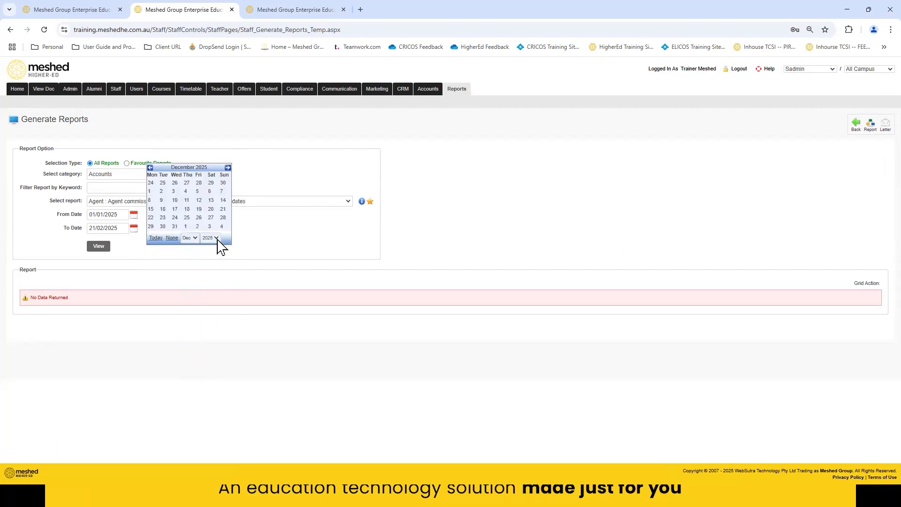
pyautogui.click(175, 226)
pyautogui.click(100, 246)
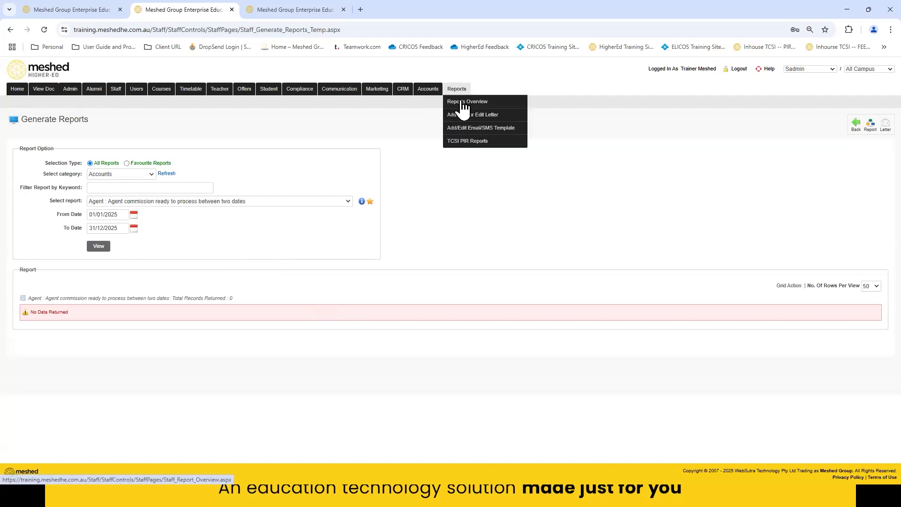
# Return to the Reports Overview.
pyautogui.click(463, 102)
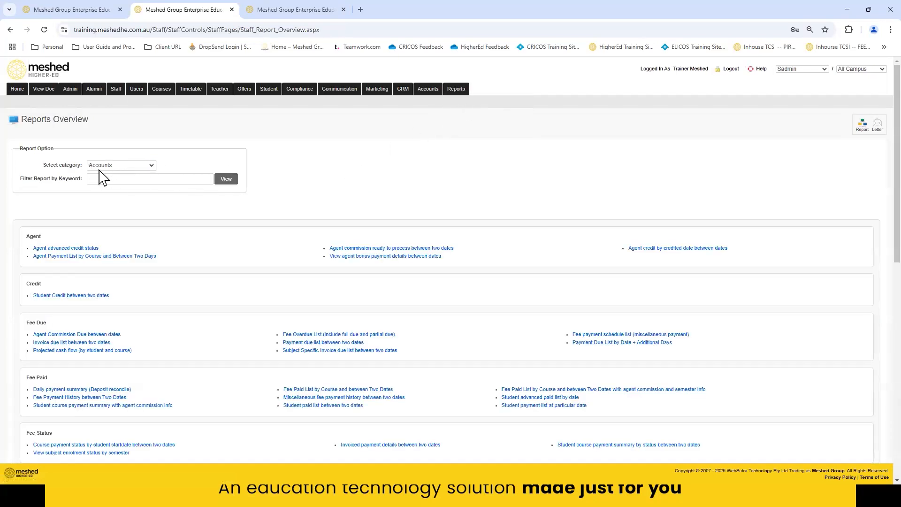